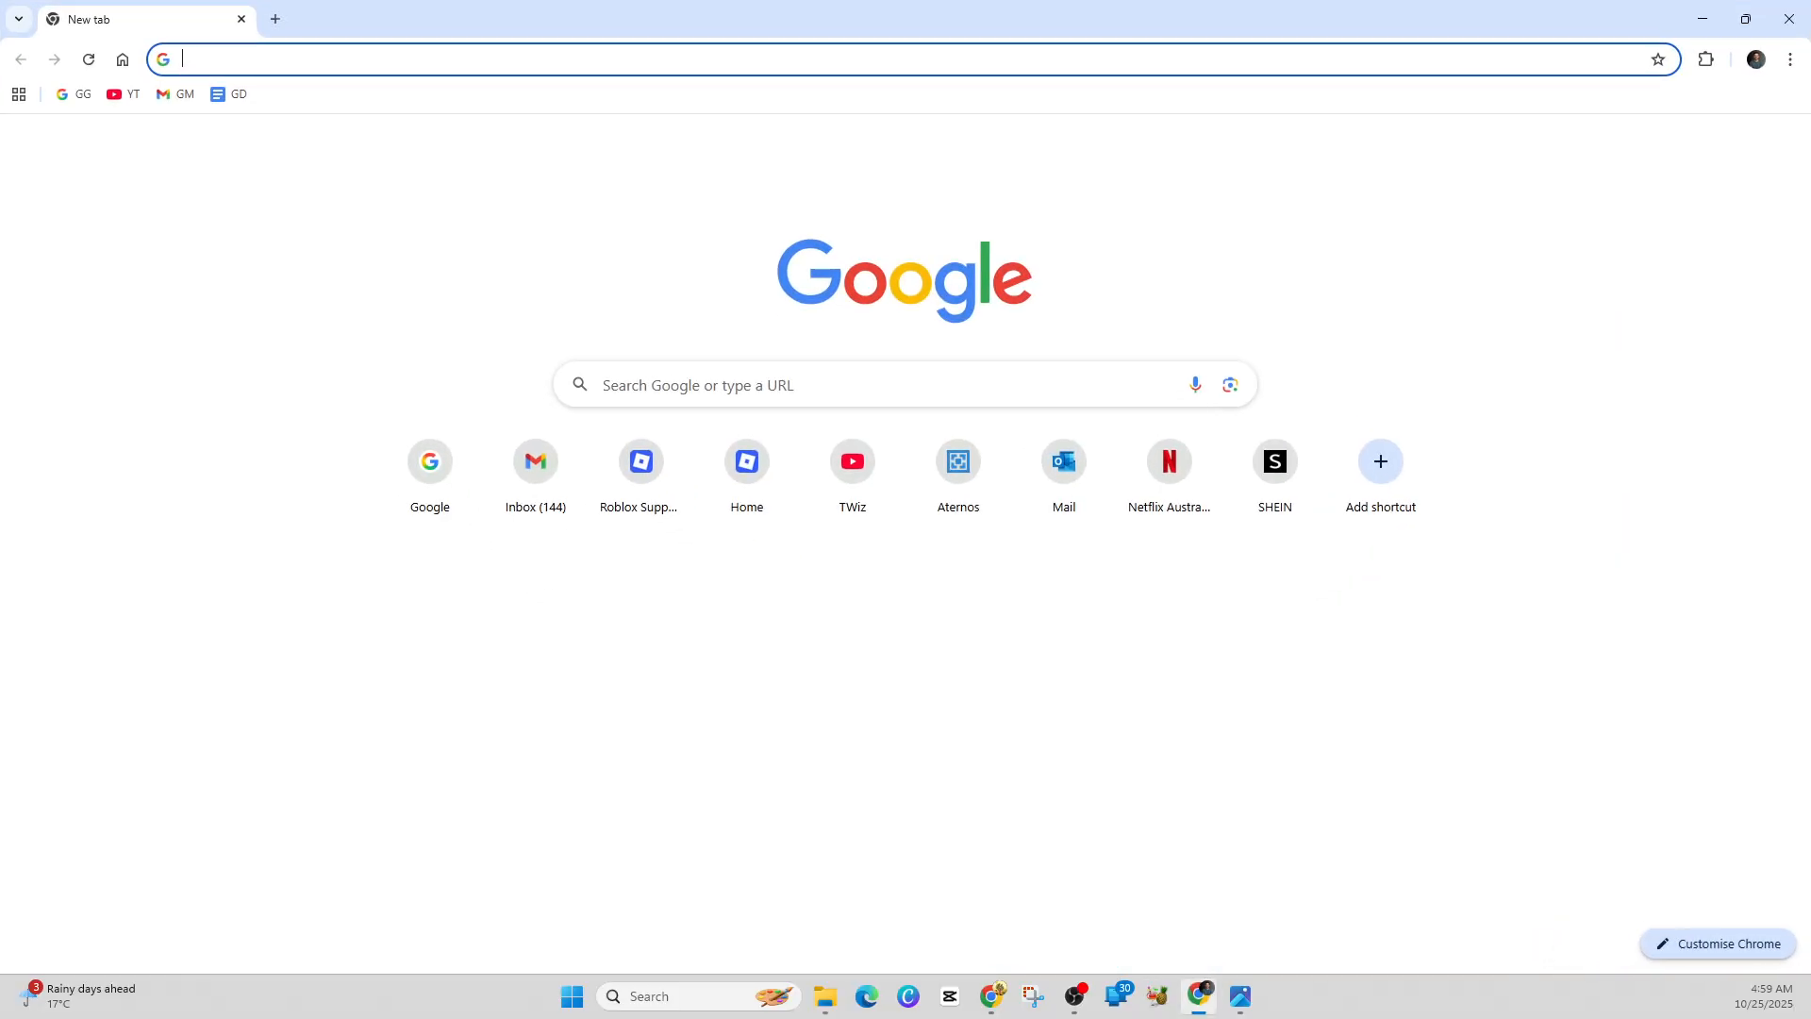
Search Google for 'speed test' before heading to Downdetector's Battlefield status page.
left_click(665, 380)
type("peed test")
key("Return")
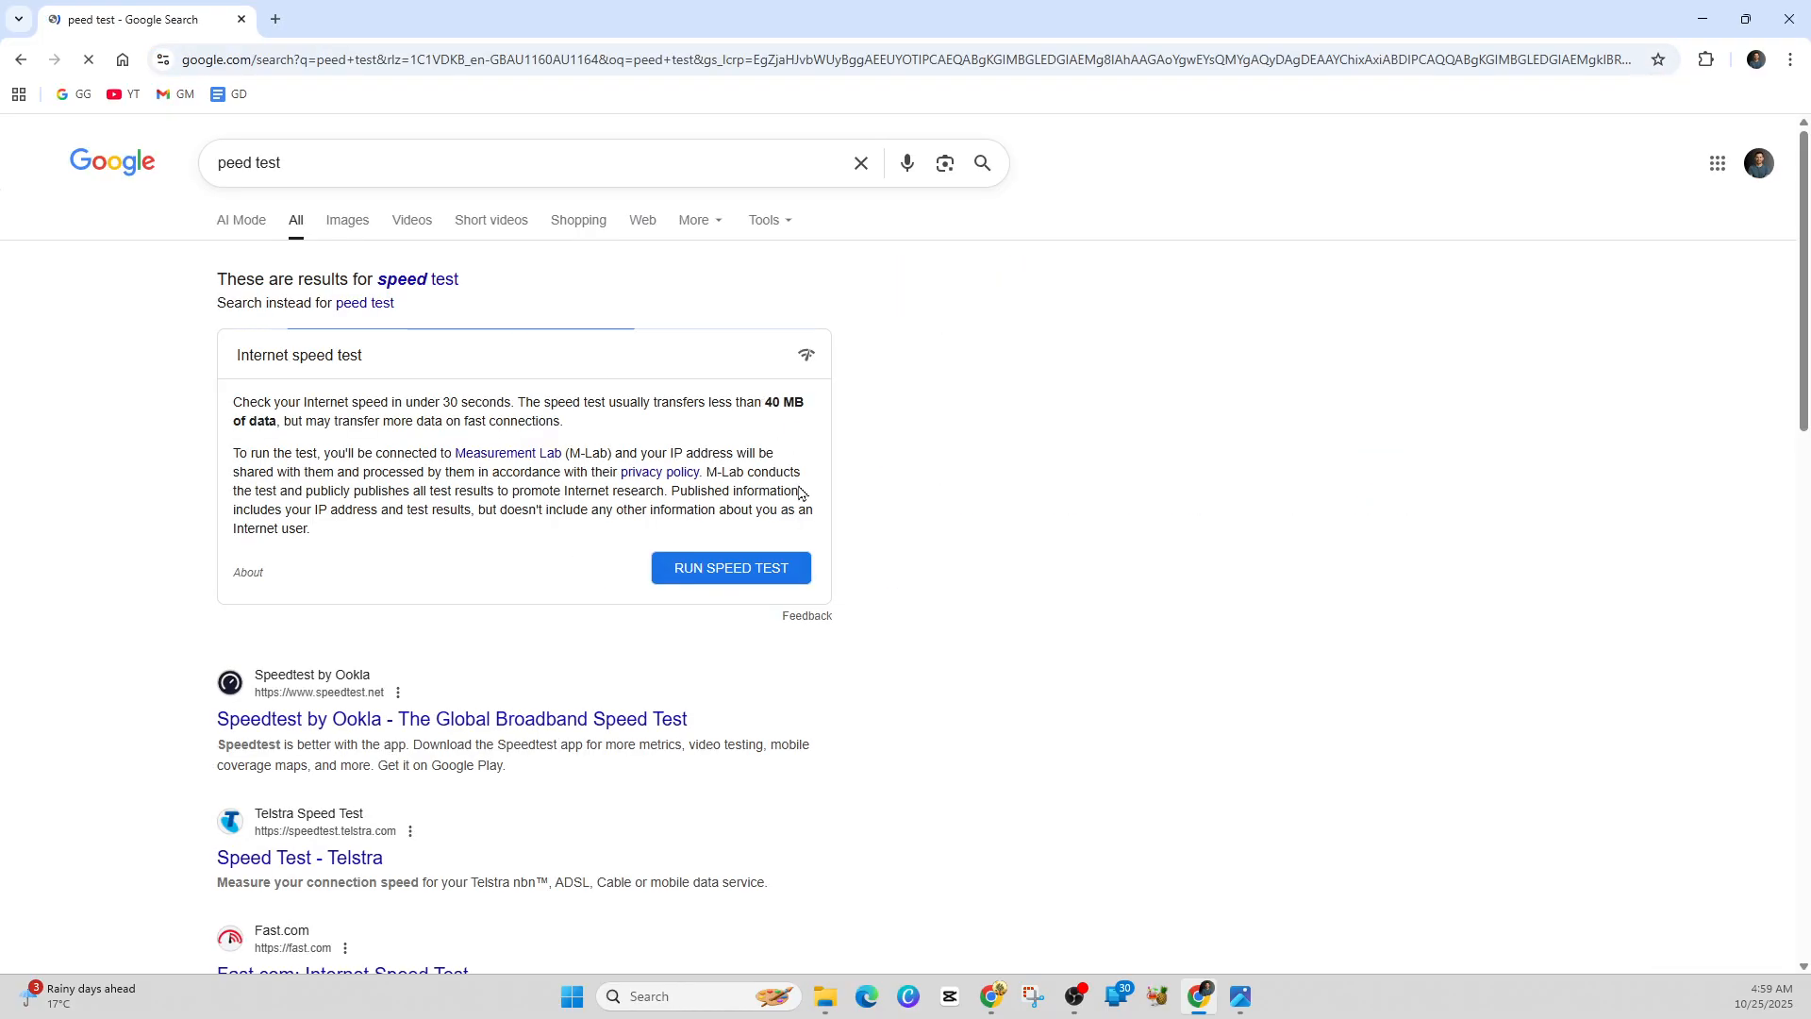
scroll(680, 694, "down", 3)
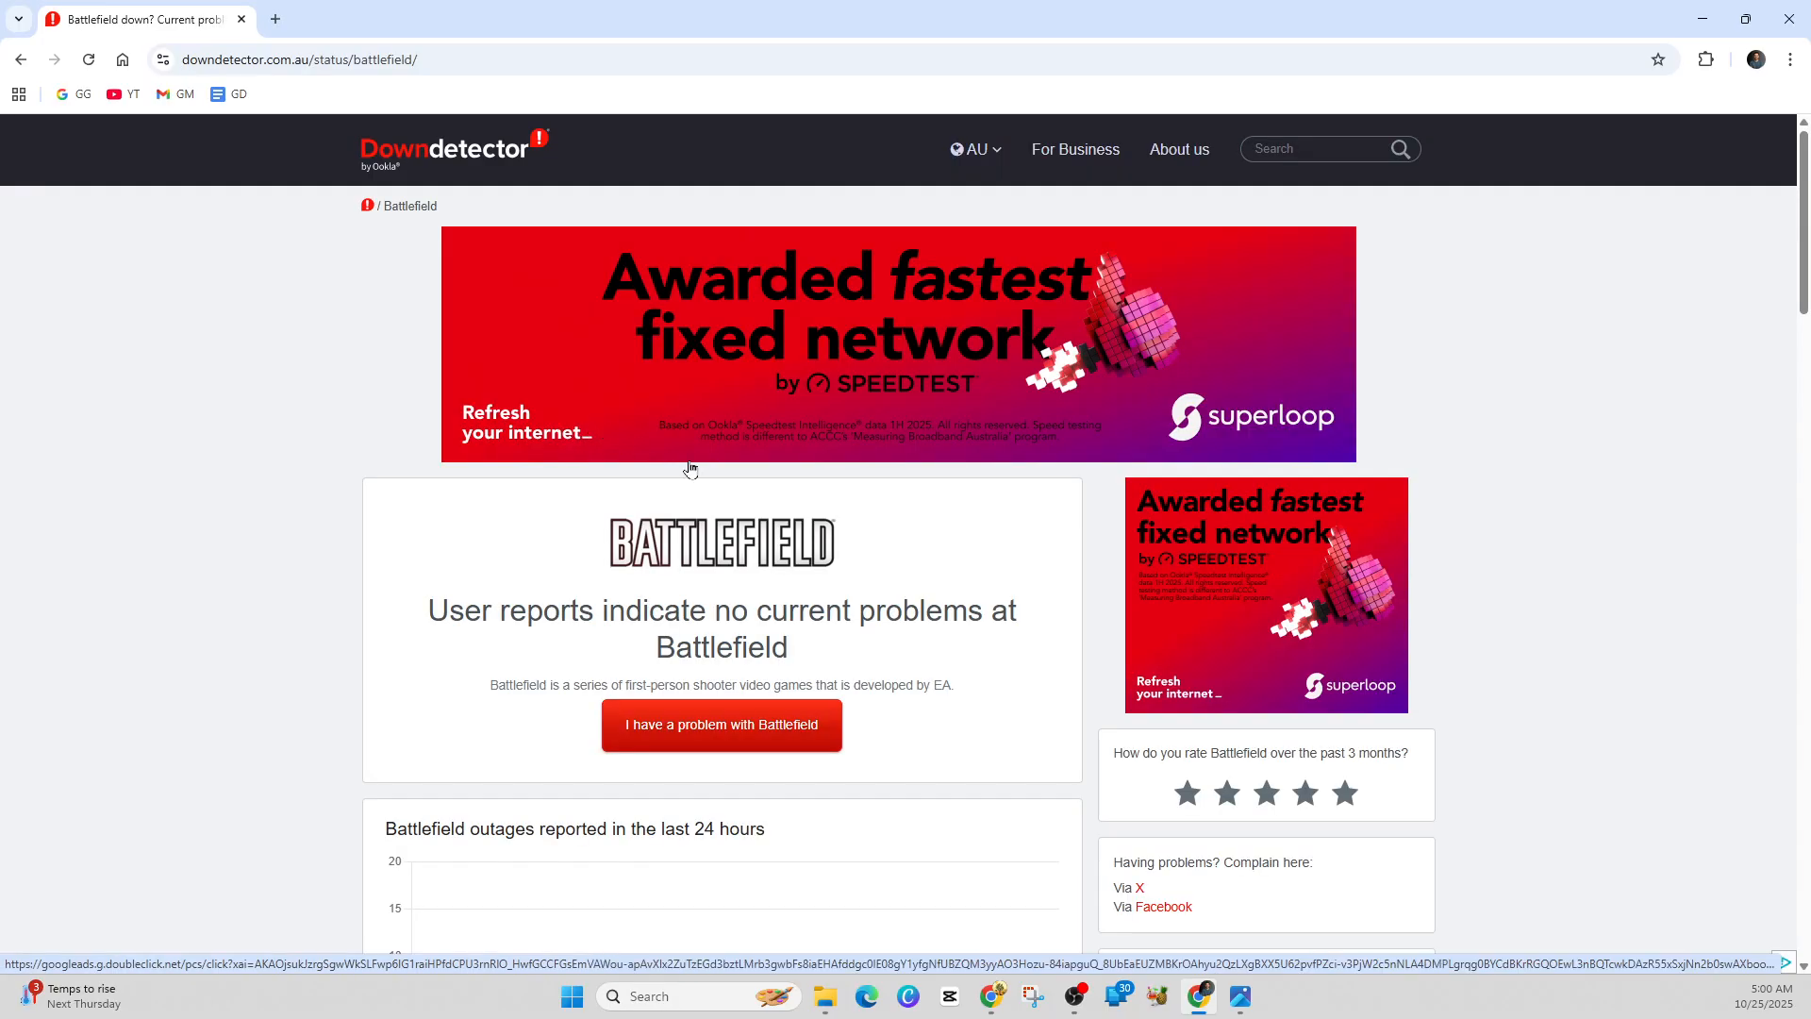
scroll(1040, 570, "down", 2)
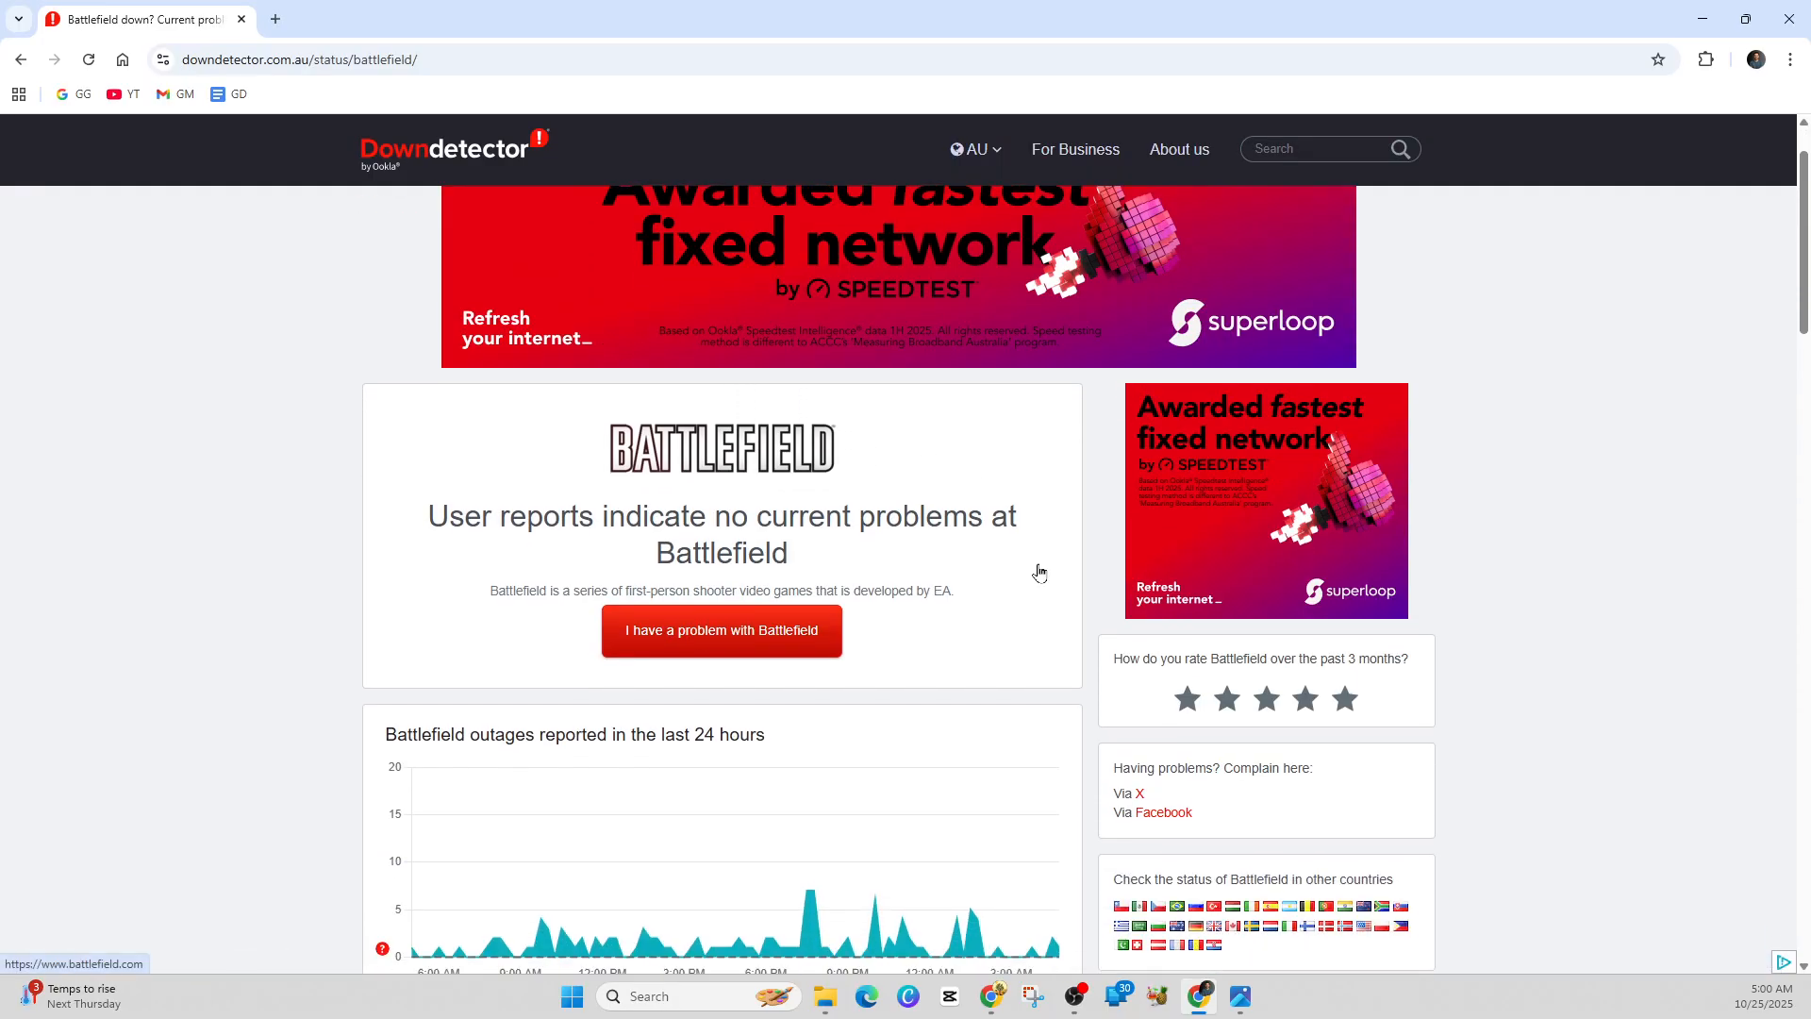
scroll(792, 503, "up", 2)
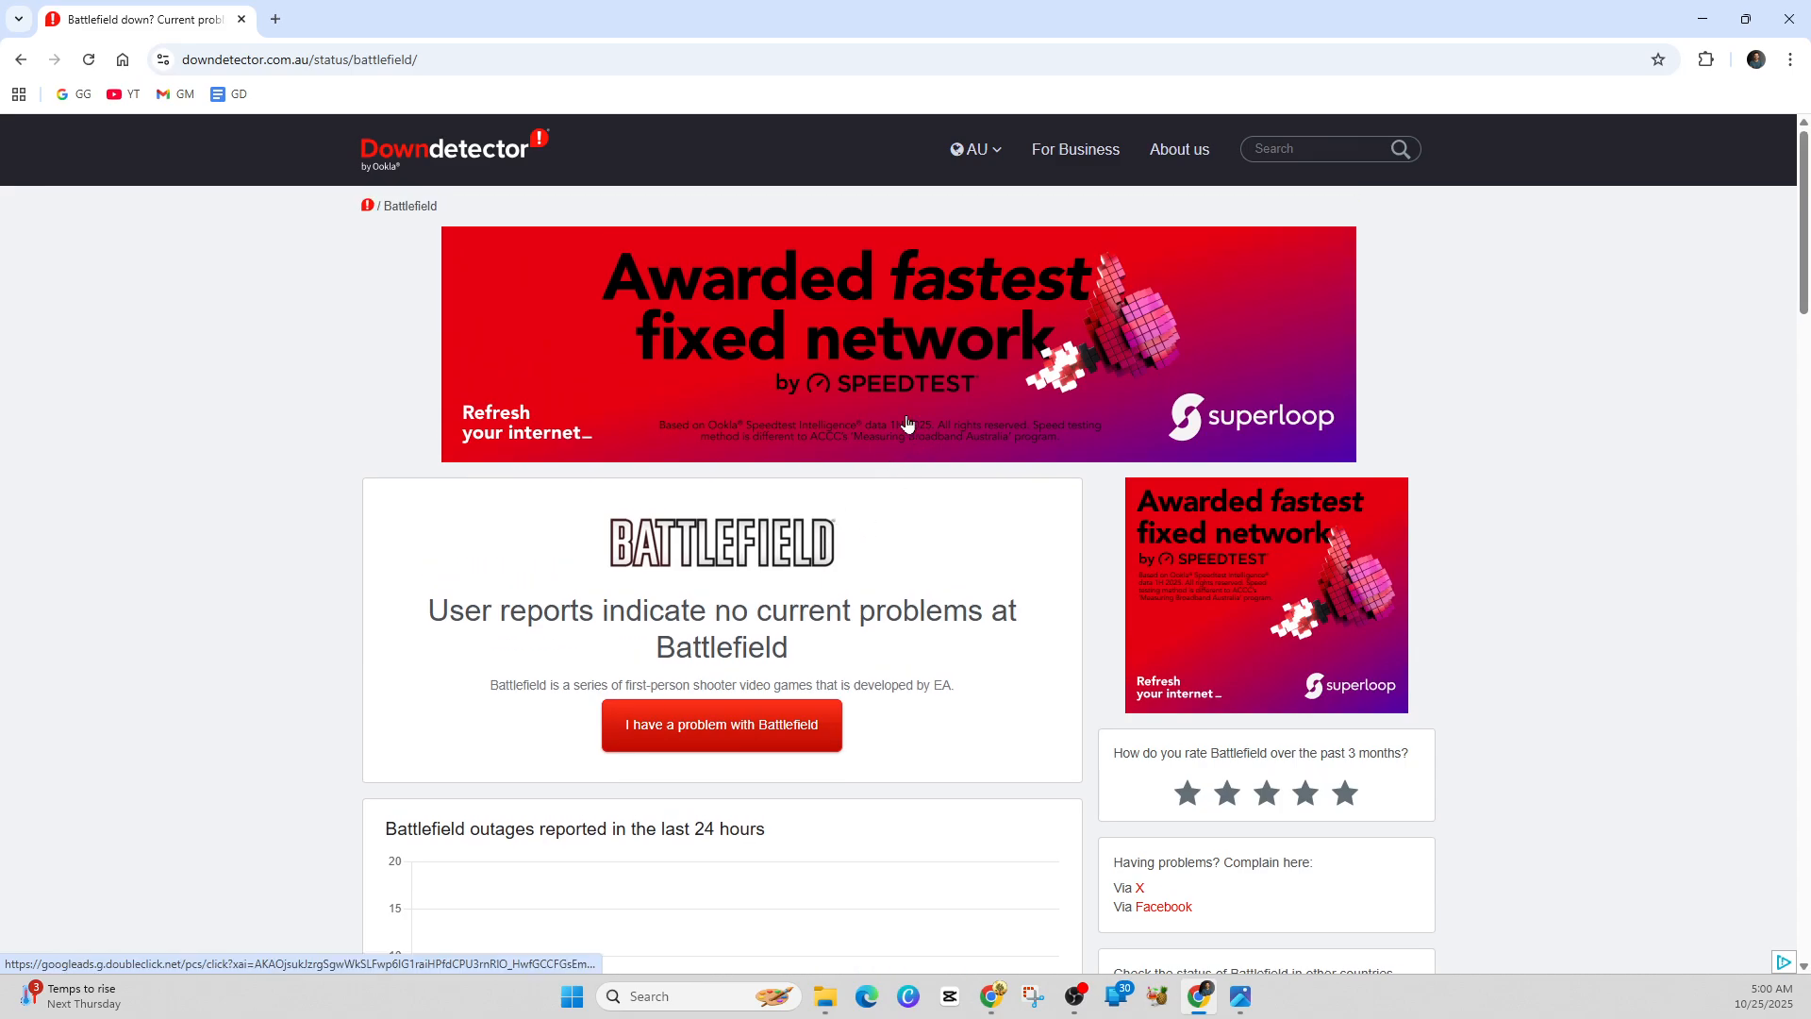
left_click(228, 61)
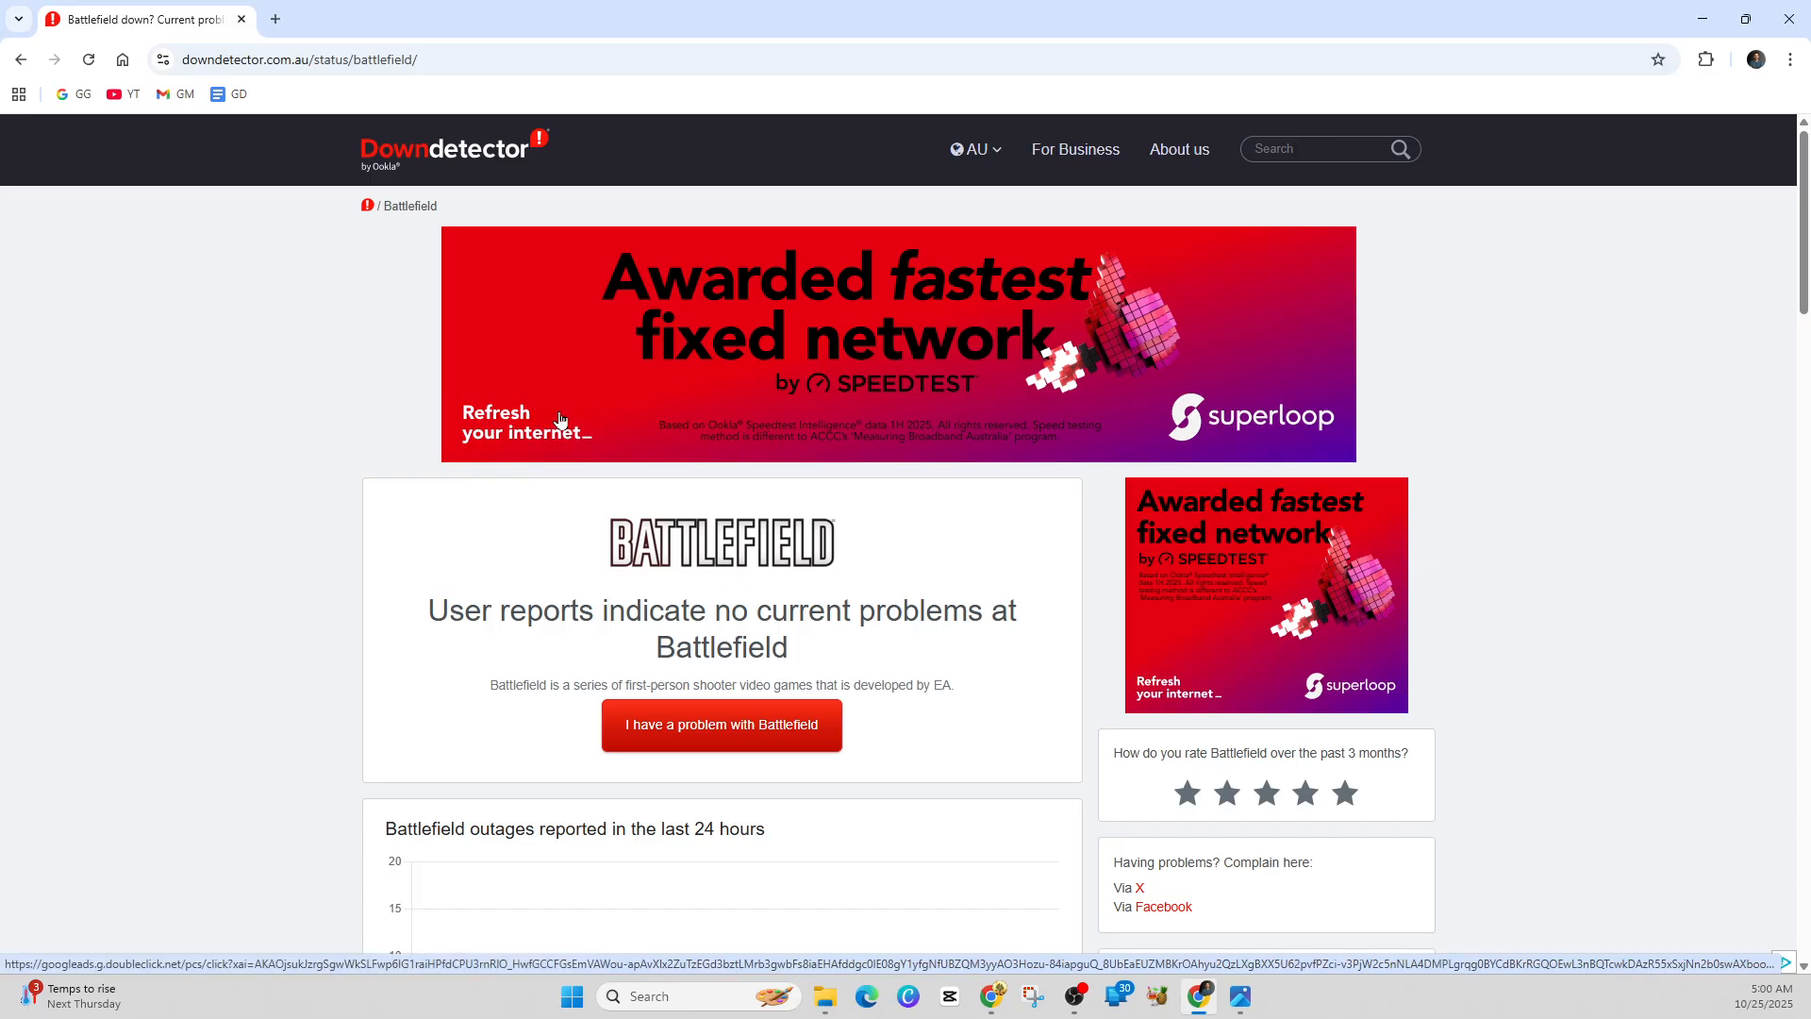
scroll(1514, 608, "down", 1)
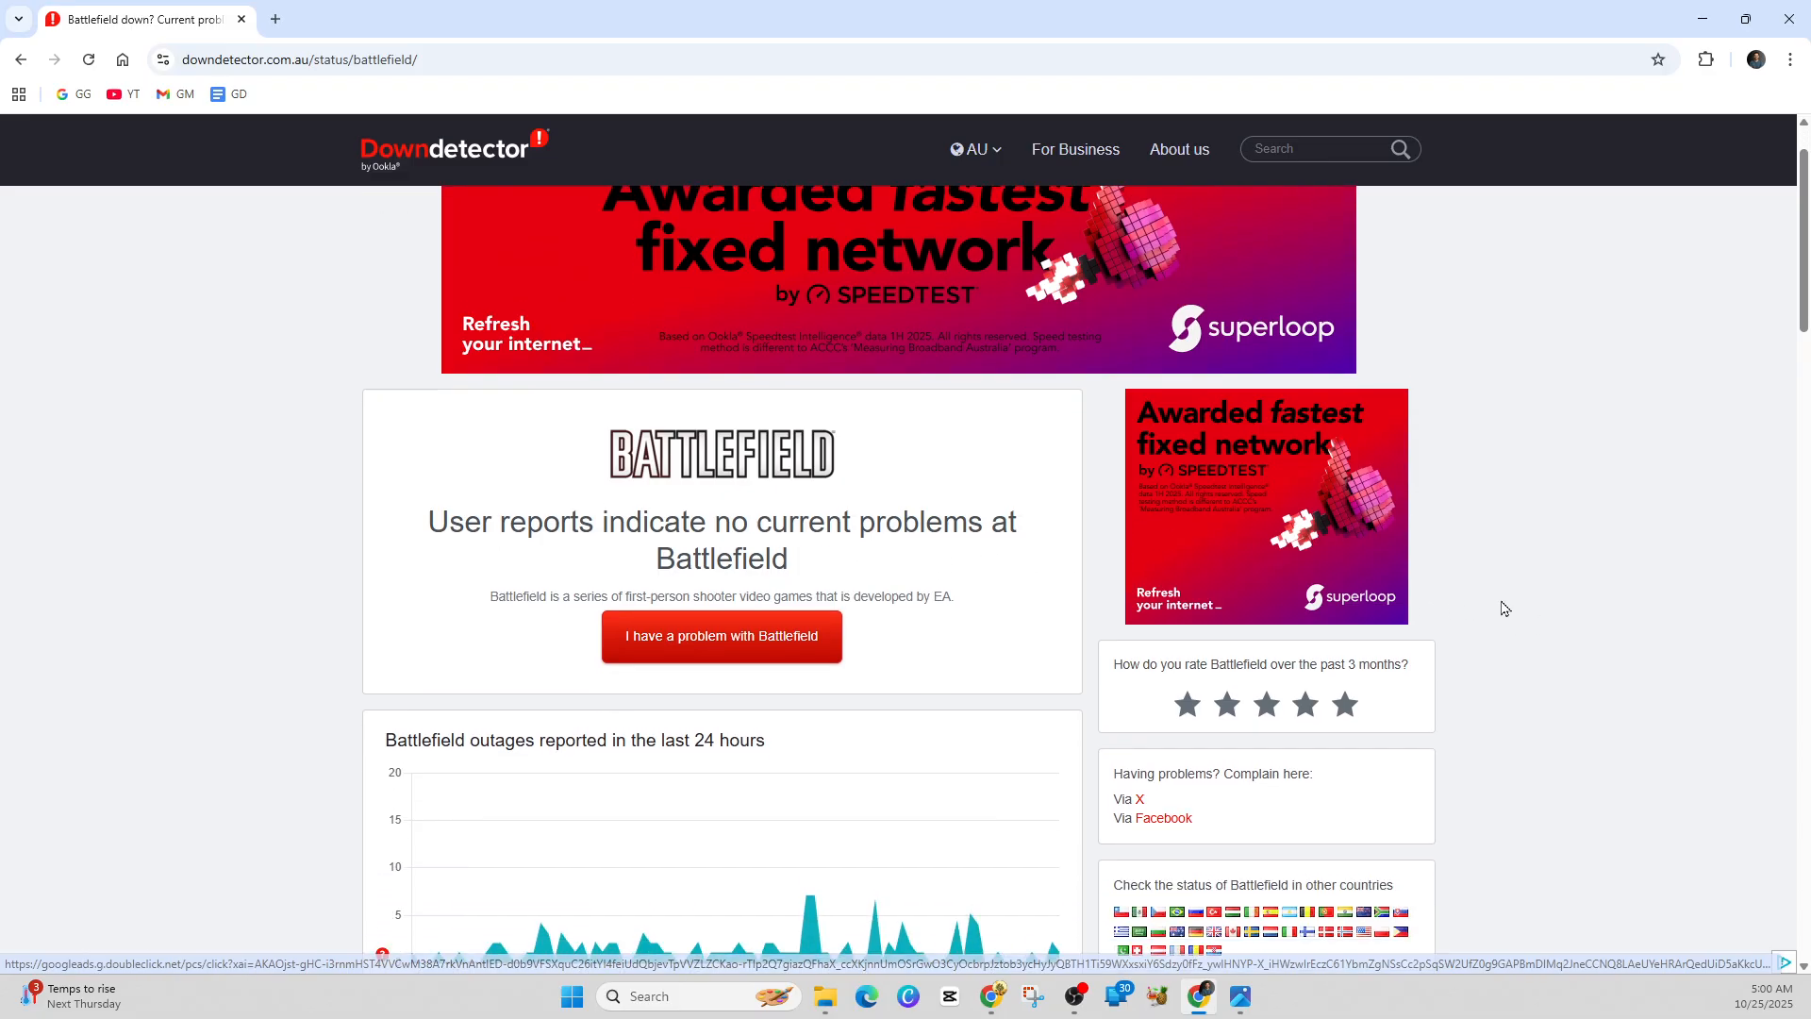
scroll(1580, 703, "down", 2)
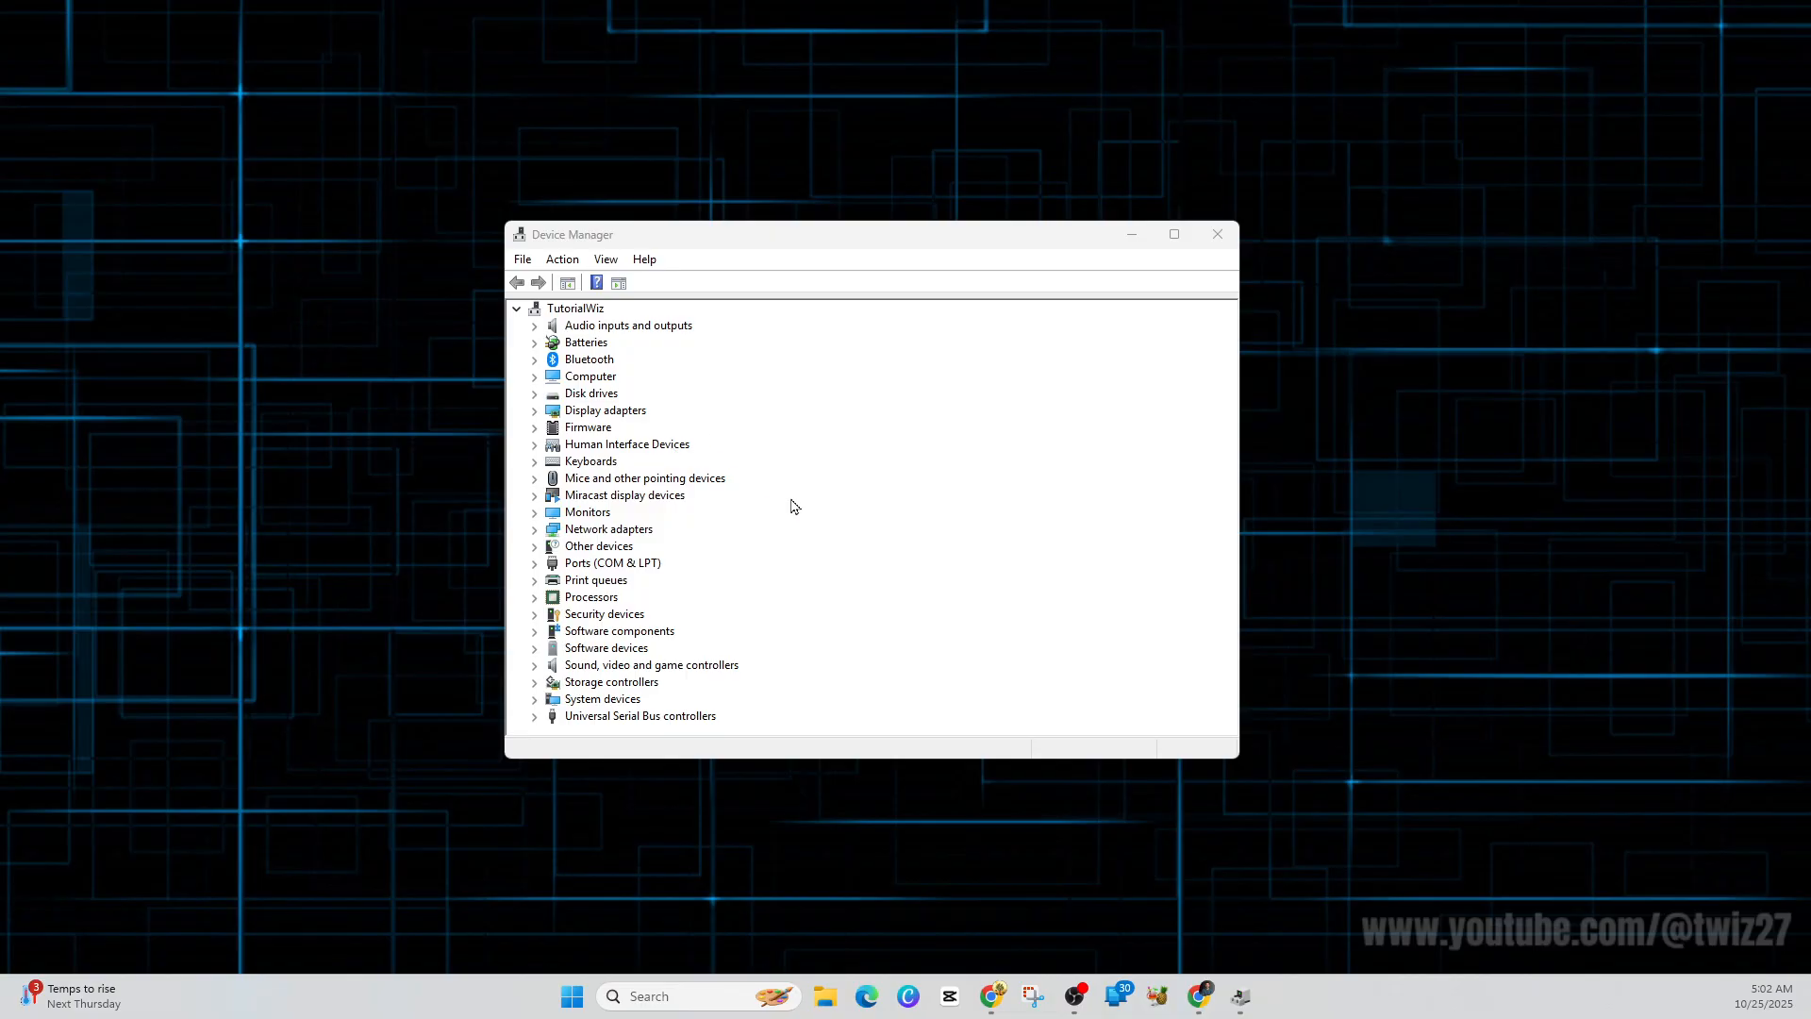
Expand Network adapters and bring up Properties for the Intel(R) Wireless-AC 9260.
left_click(536, 529)
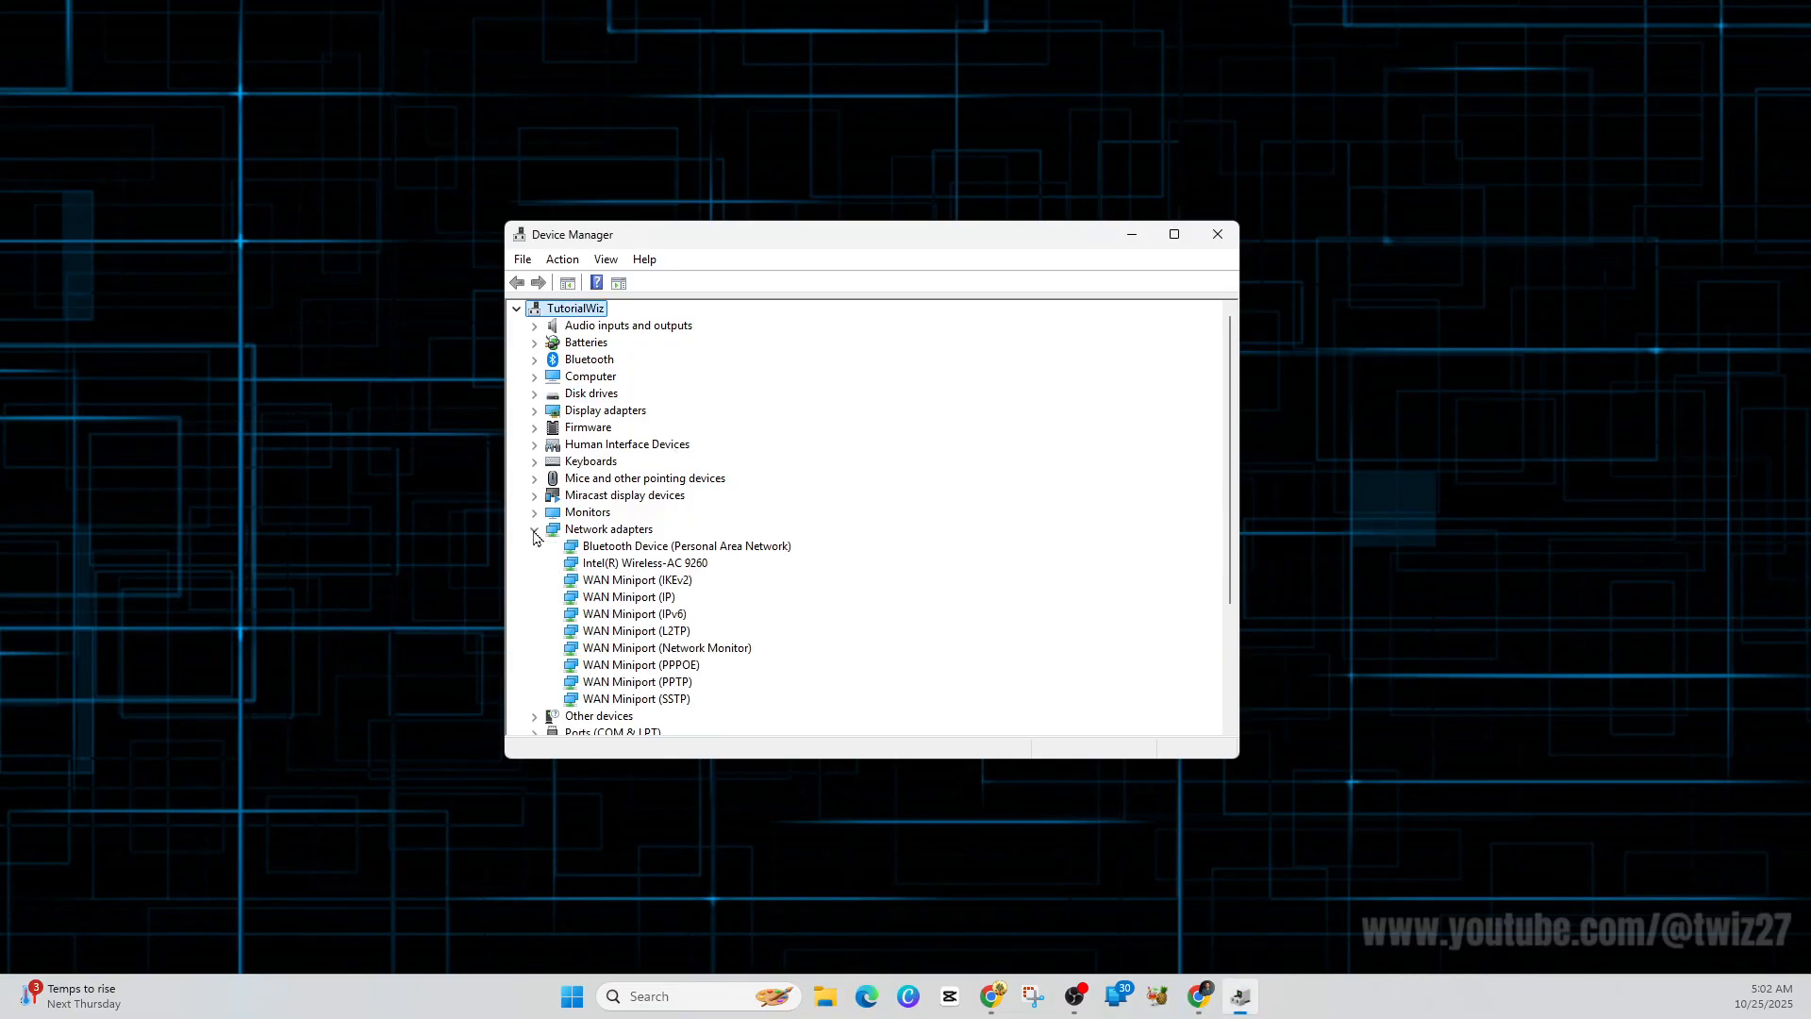
left_click(309, 521)
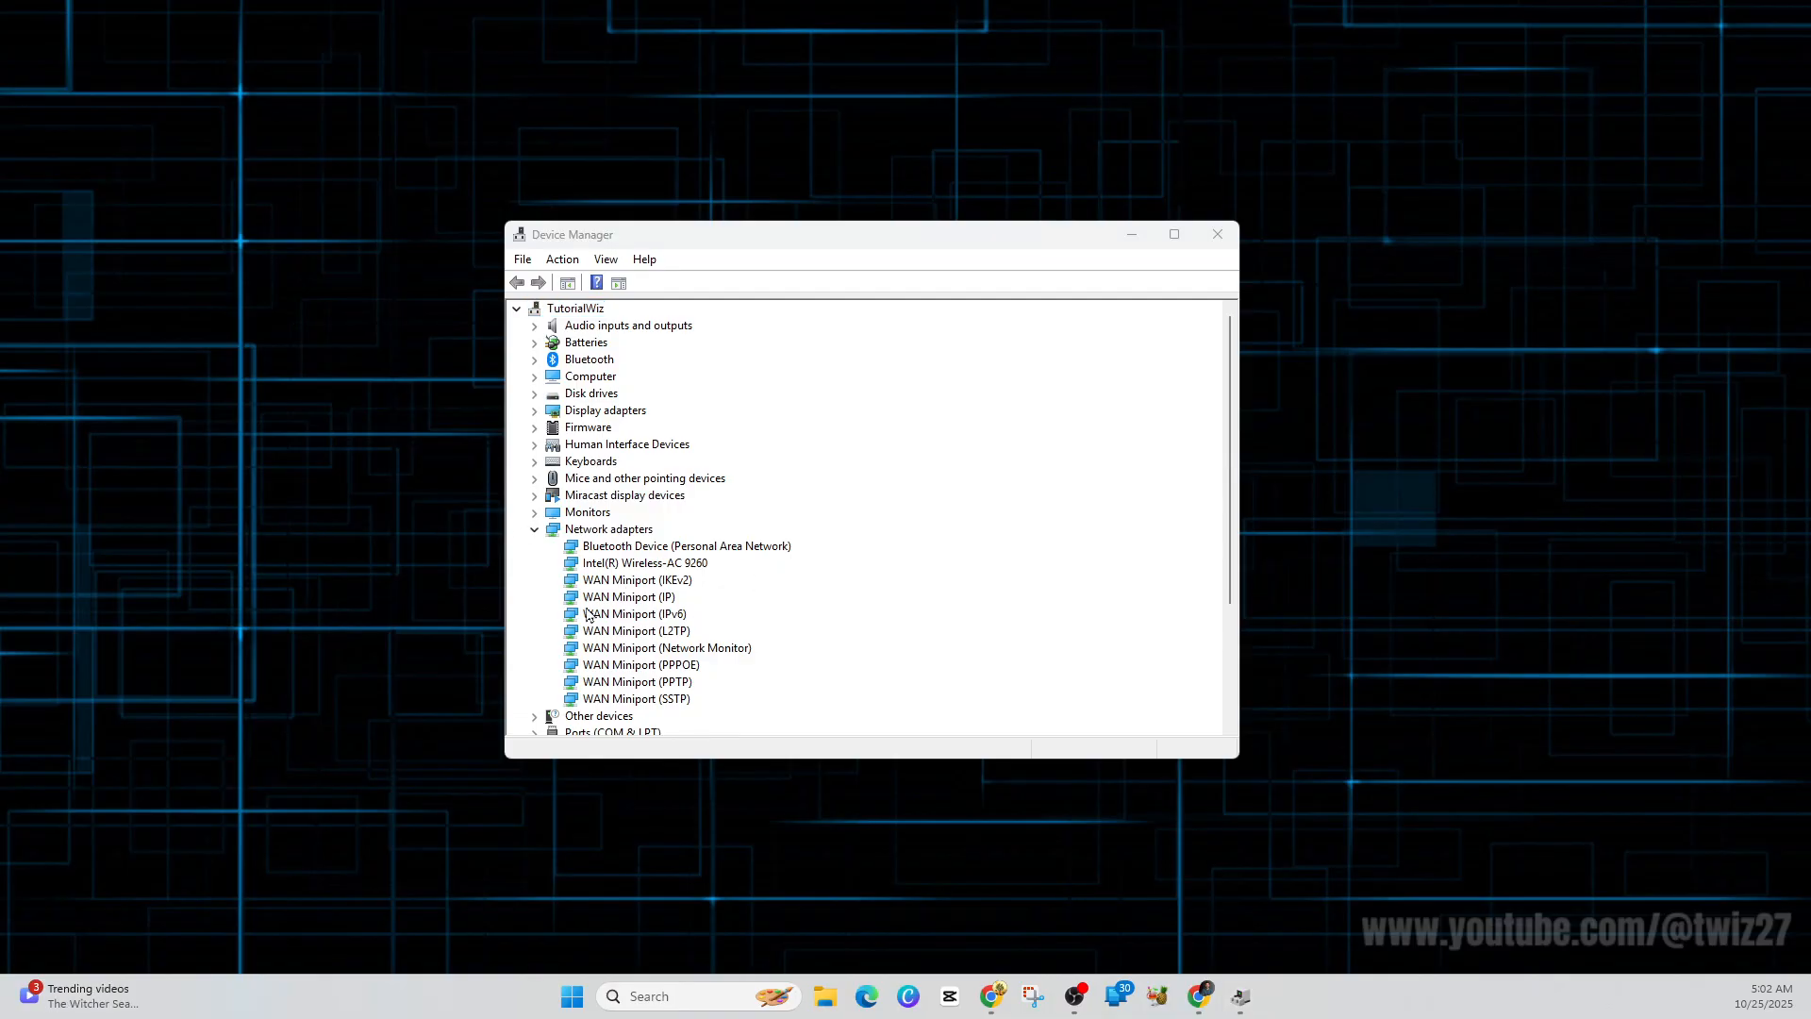
right_click(606, 564)
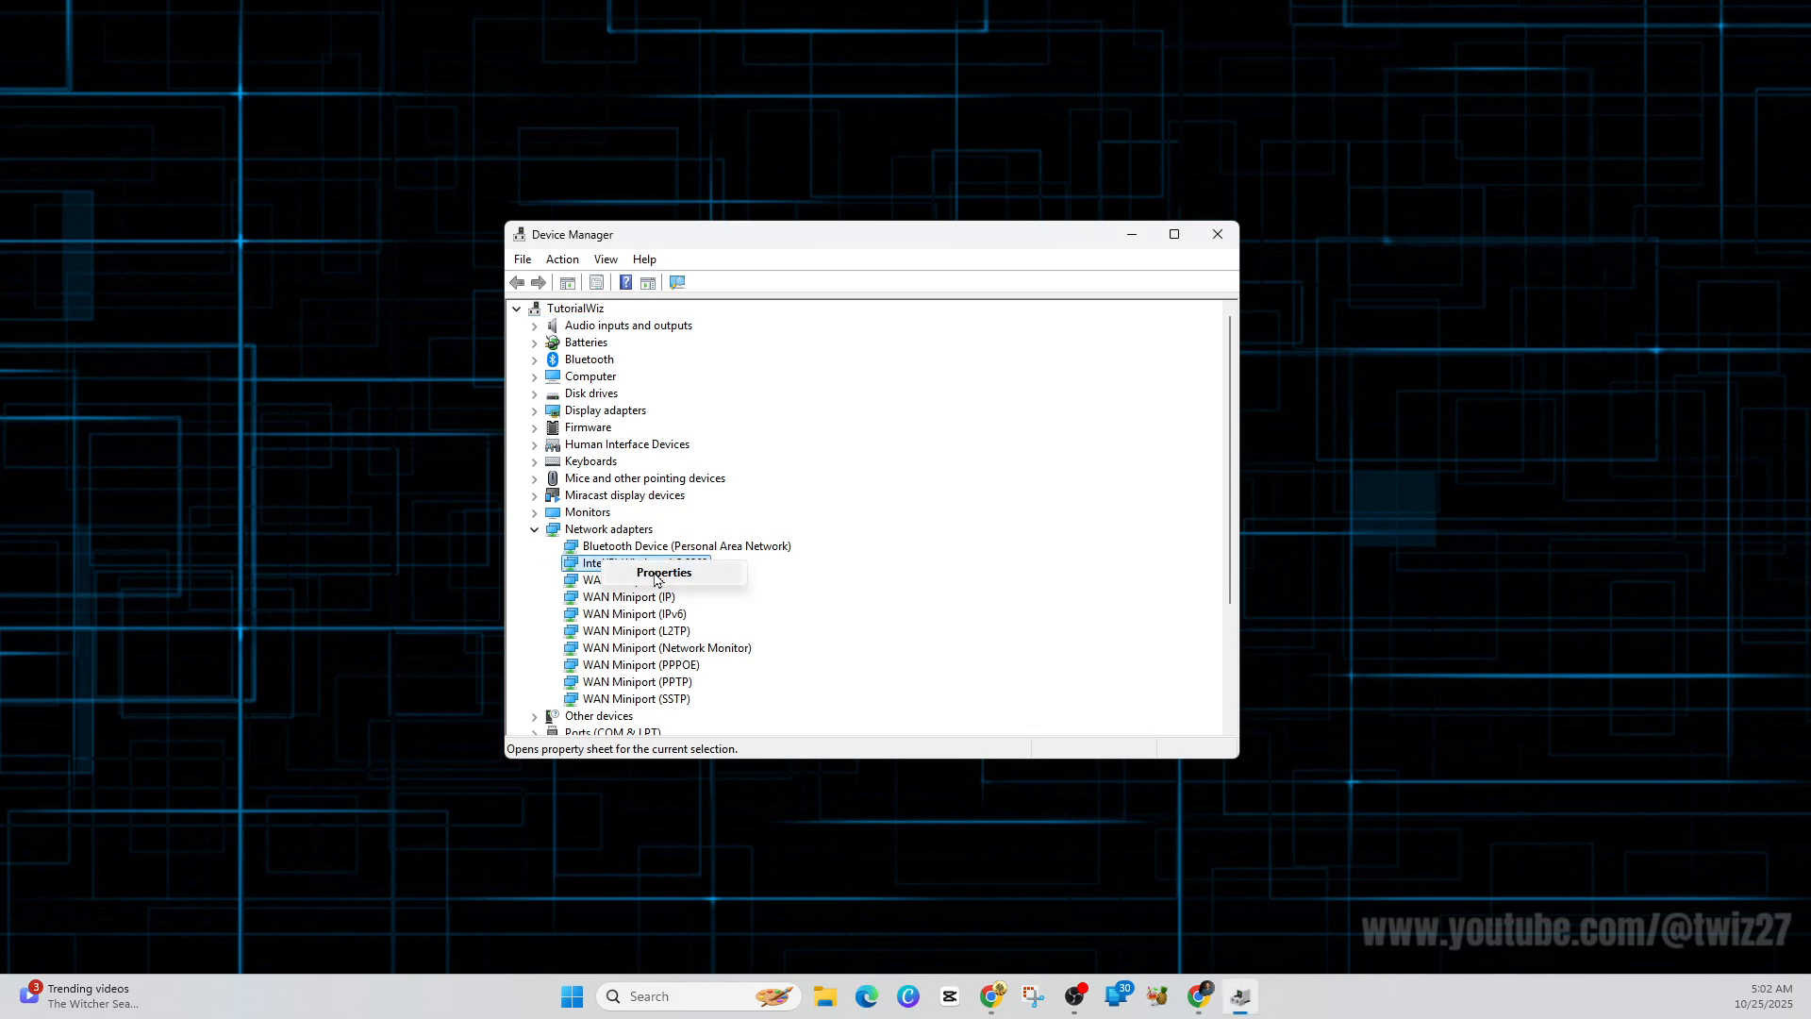
left_click(654, 575)
Review the adapter's Driver and Resources pages, then cancel out of its properties.
left_click(756, 322)
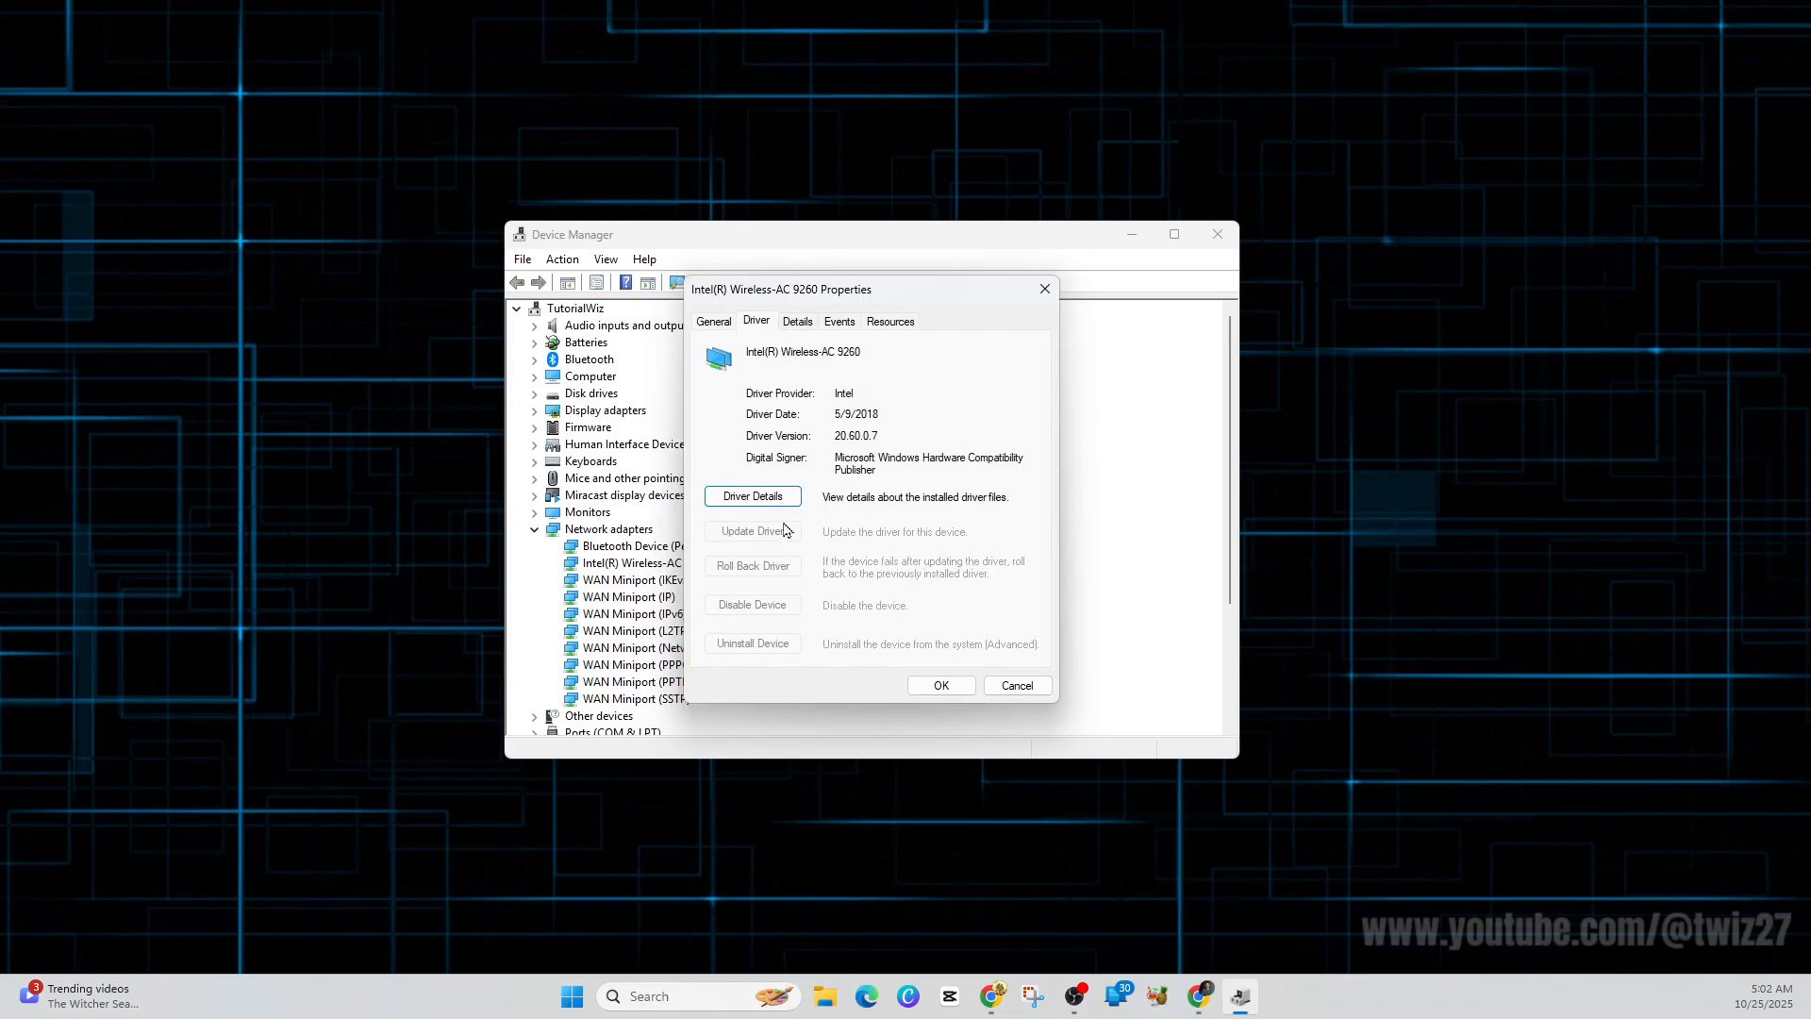
left_click(797, 322)
left_click(890, 322)
left_click(1044, 289)
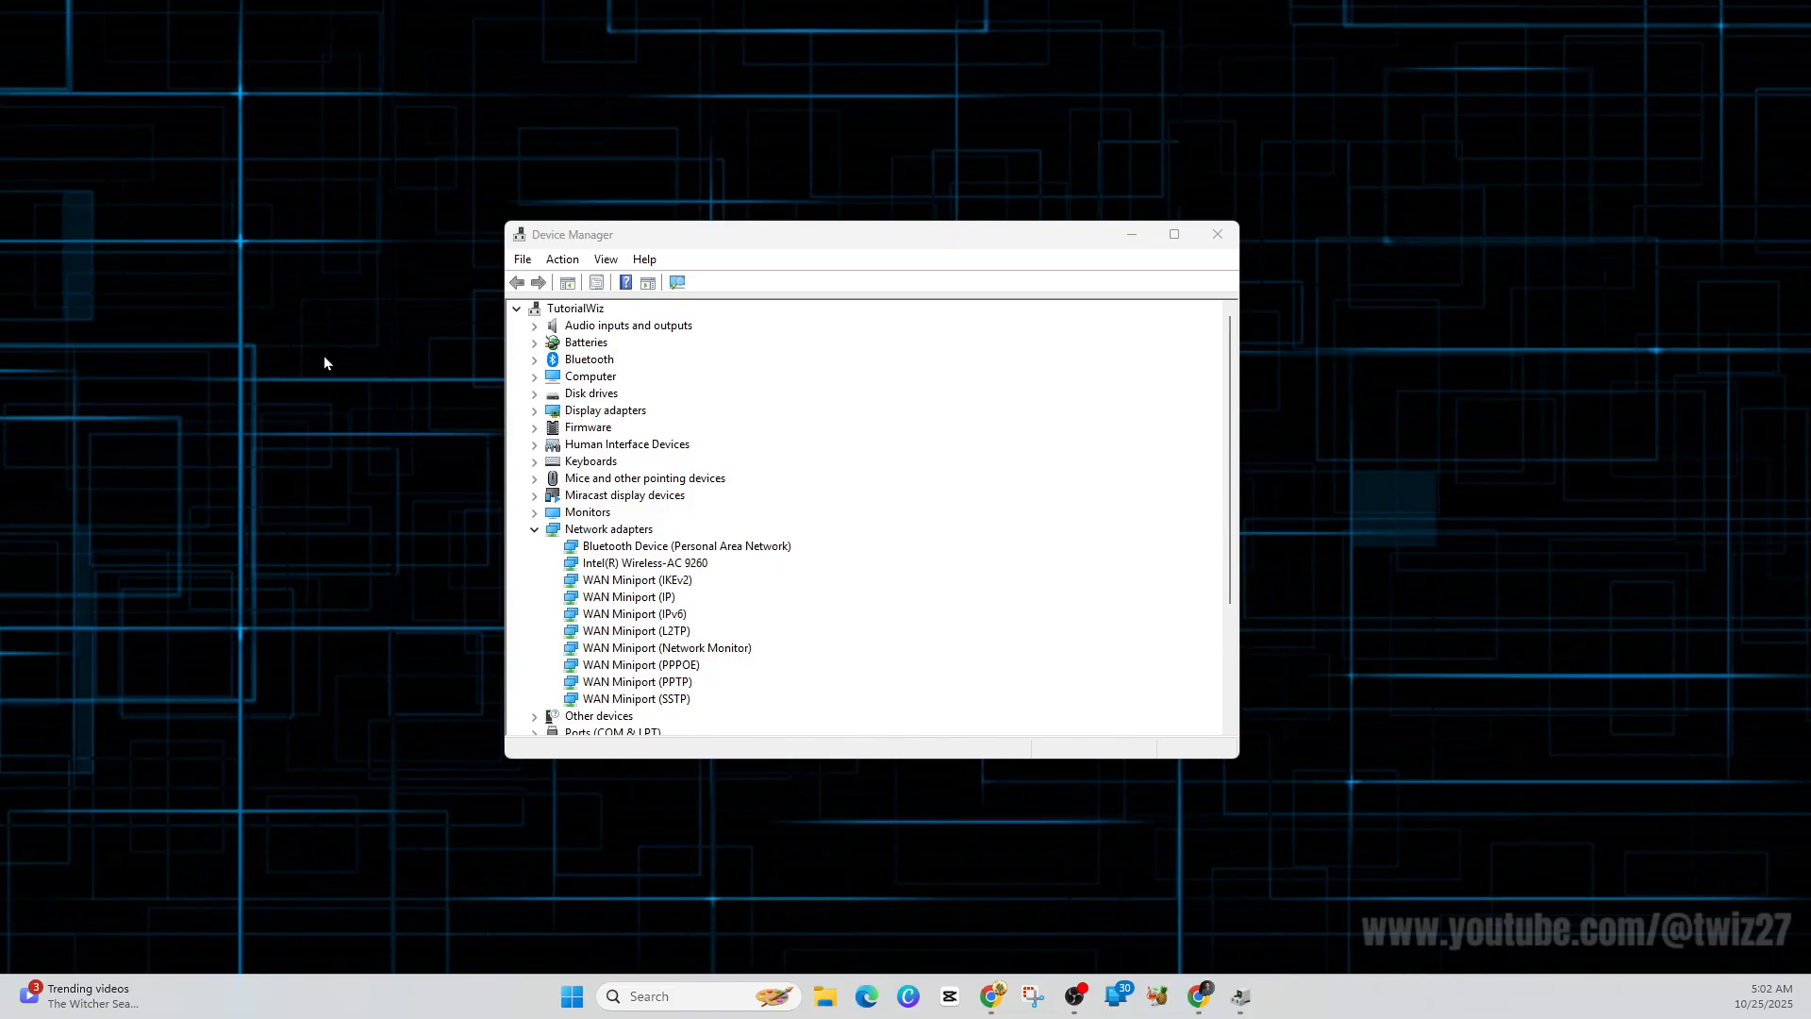
Close Device Manager and launch Command Prompt as administrator from Windows search for 'cmd'.
key("alt+F4")
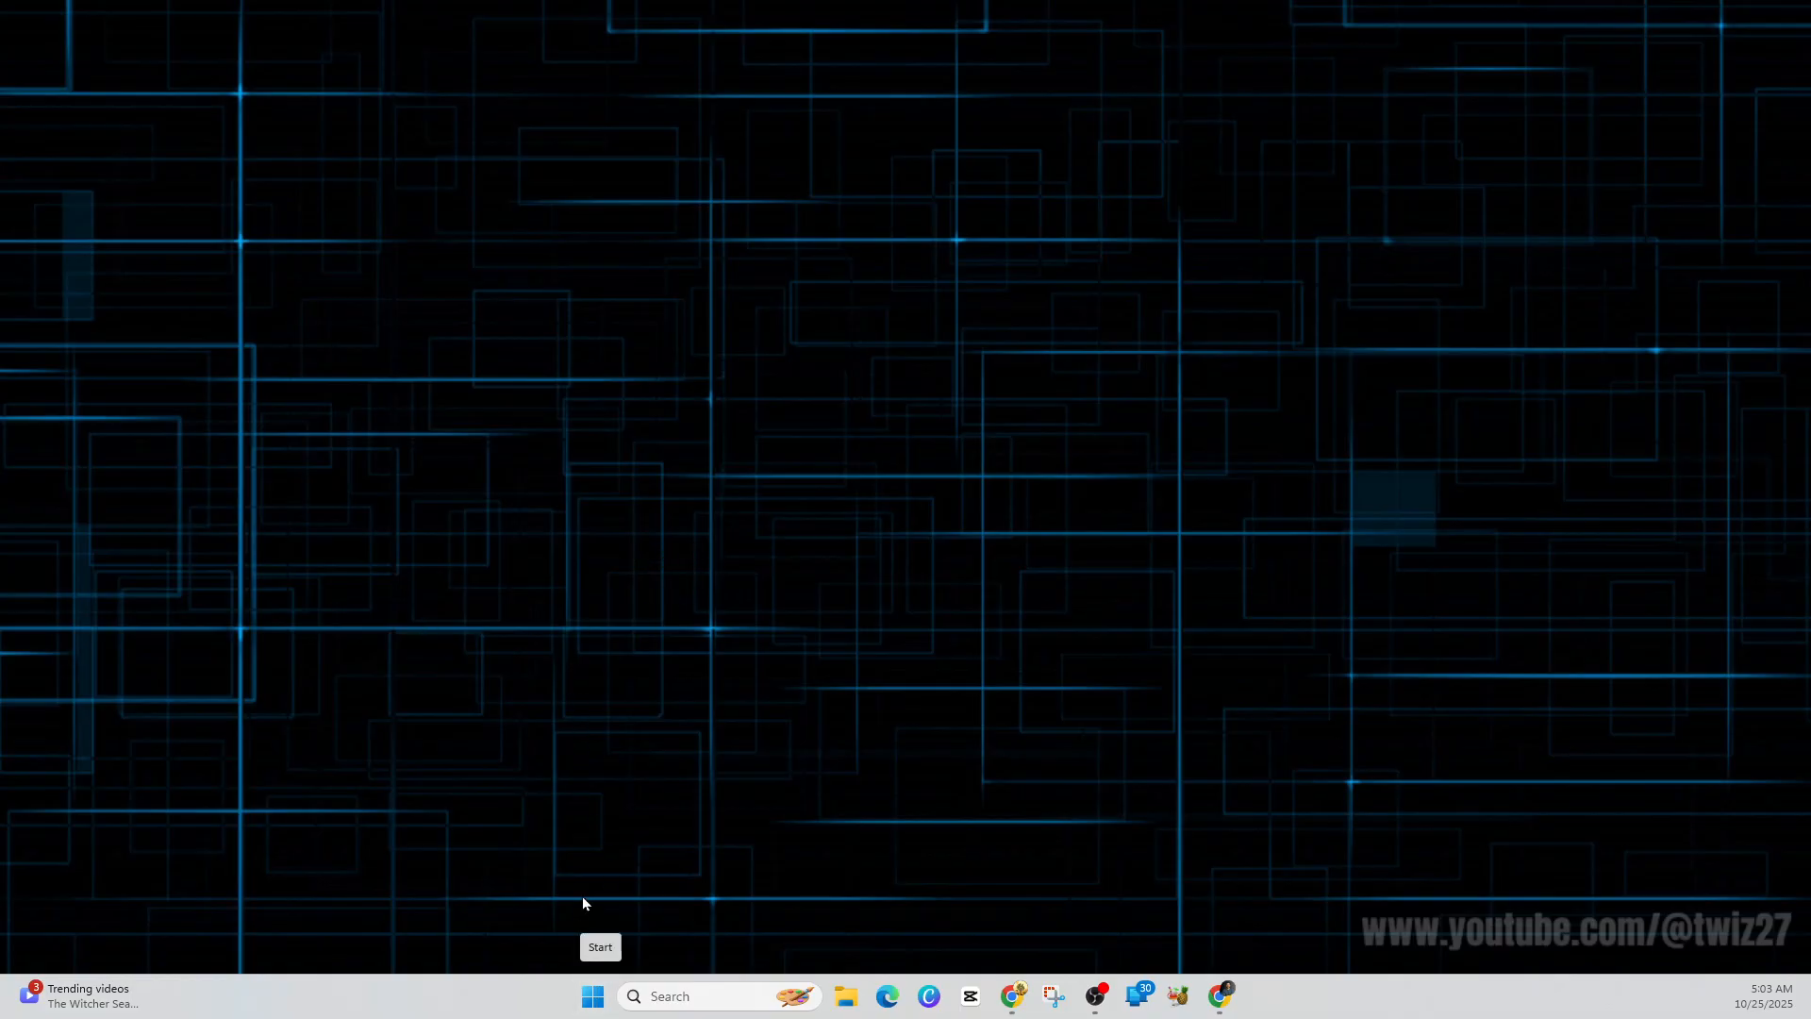
left_click(592, 994)
type("cmd")
right_click(764, 432)
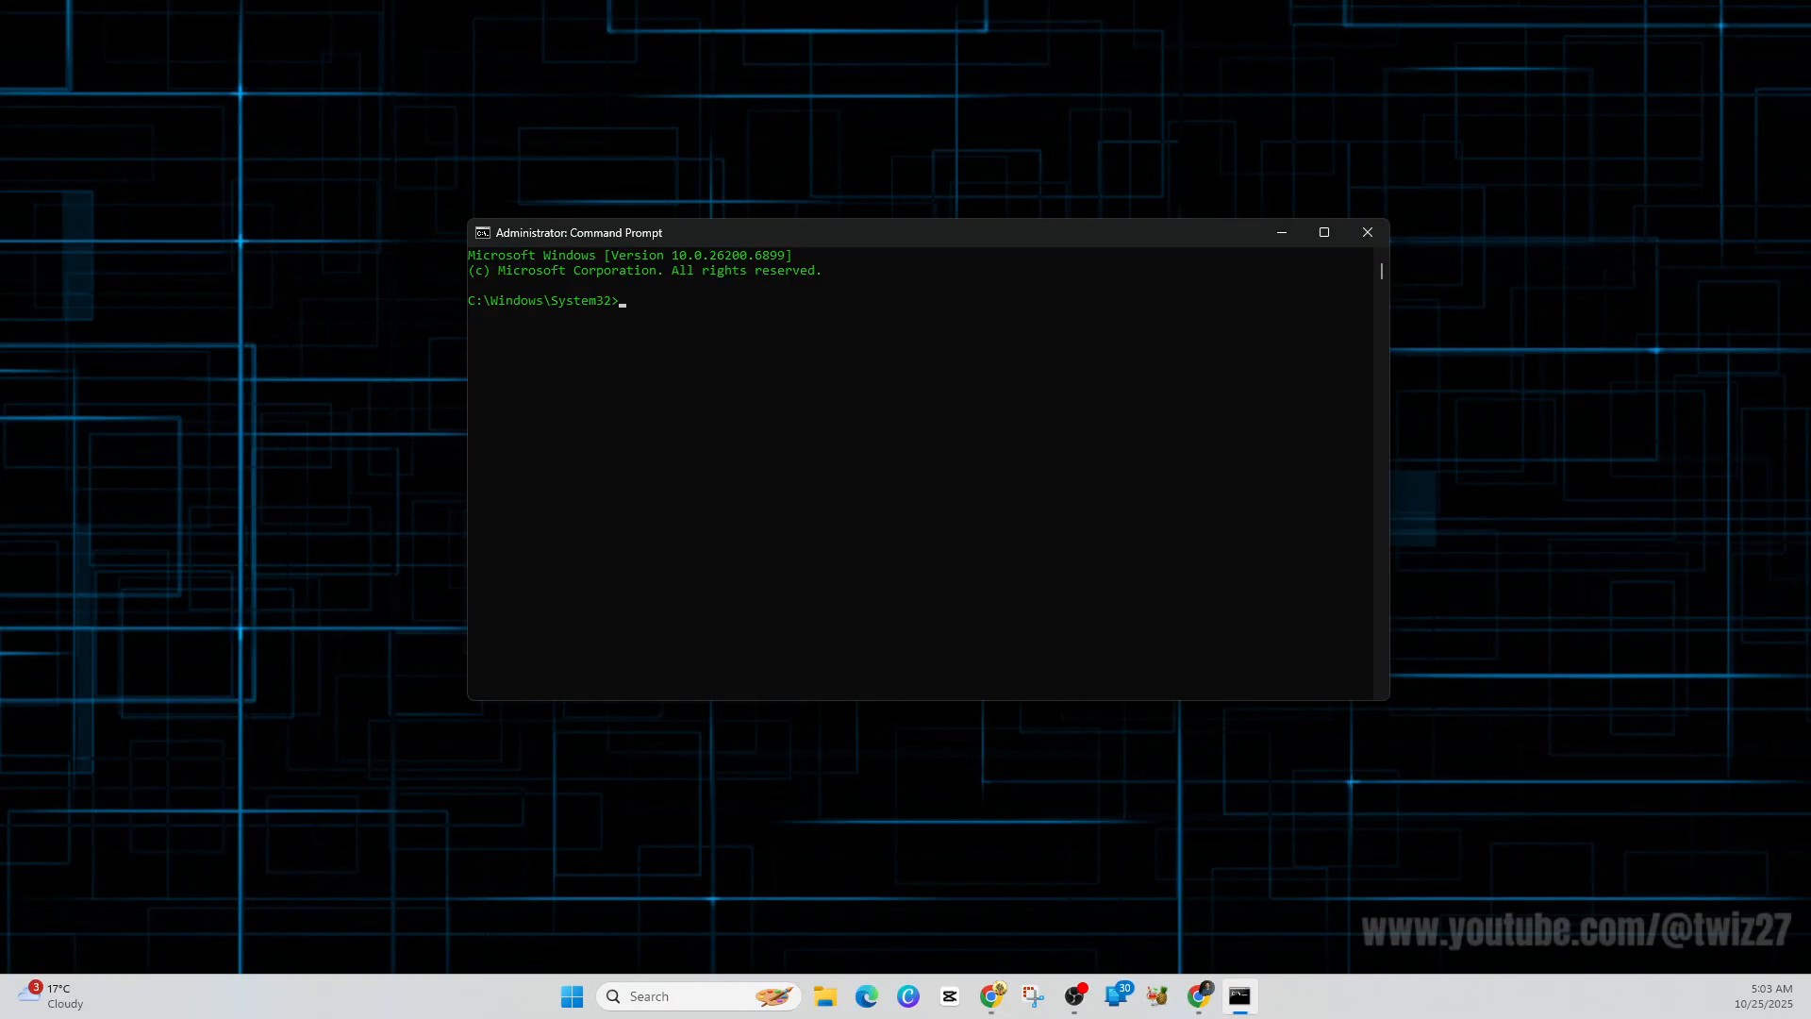
Paste and run ipconfig /flushdns and /release in the admin console, checking the notes for /renew and netsh winsock reset.
left_click(653, 307)
right_click(653, 307)
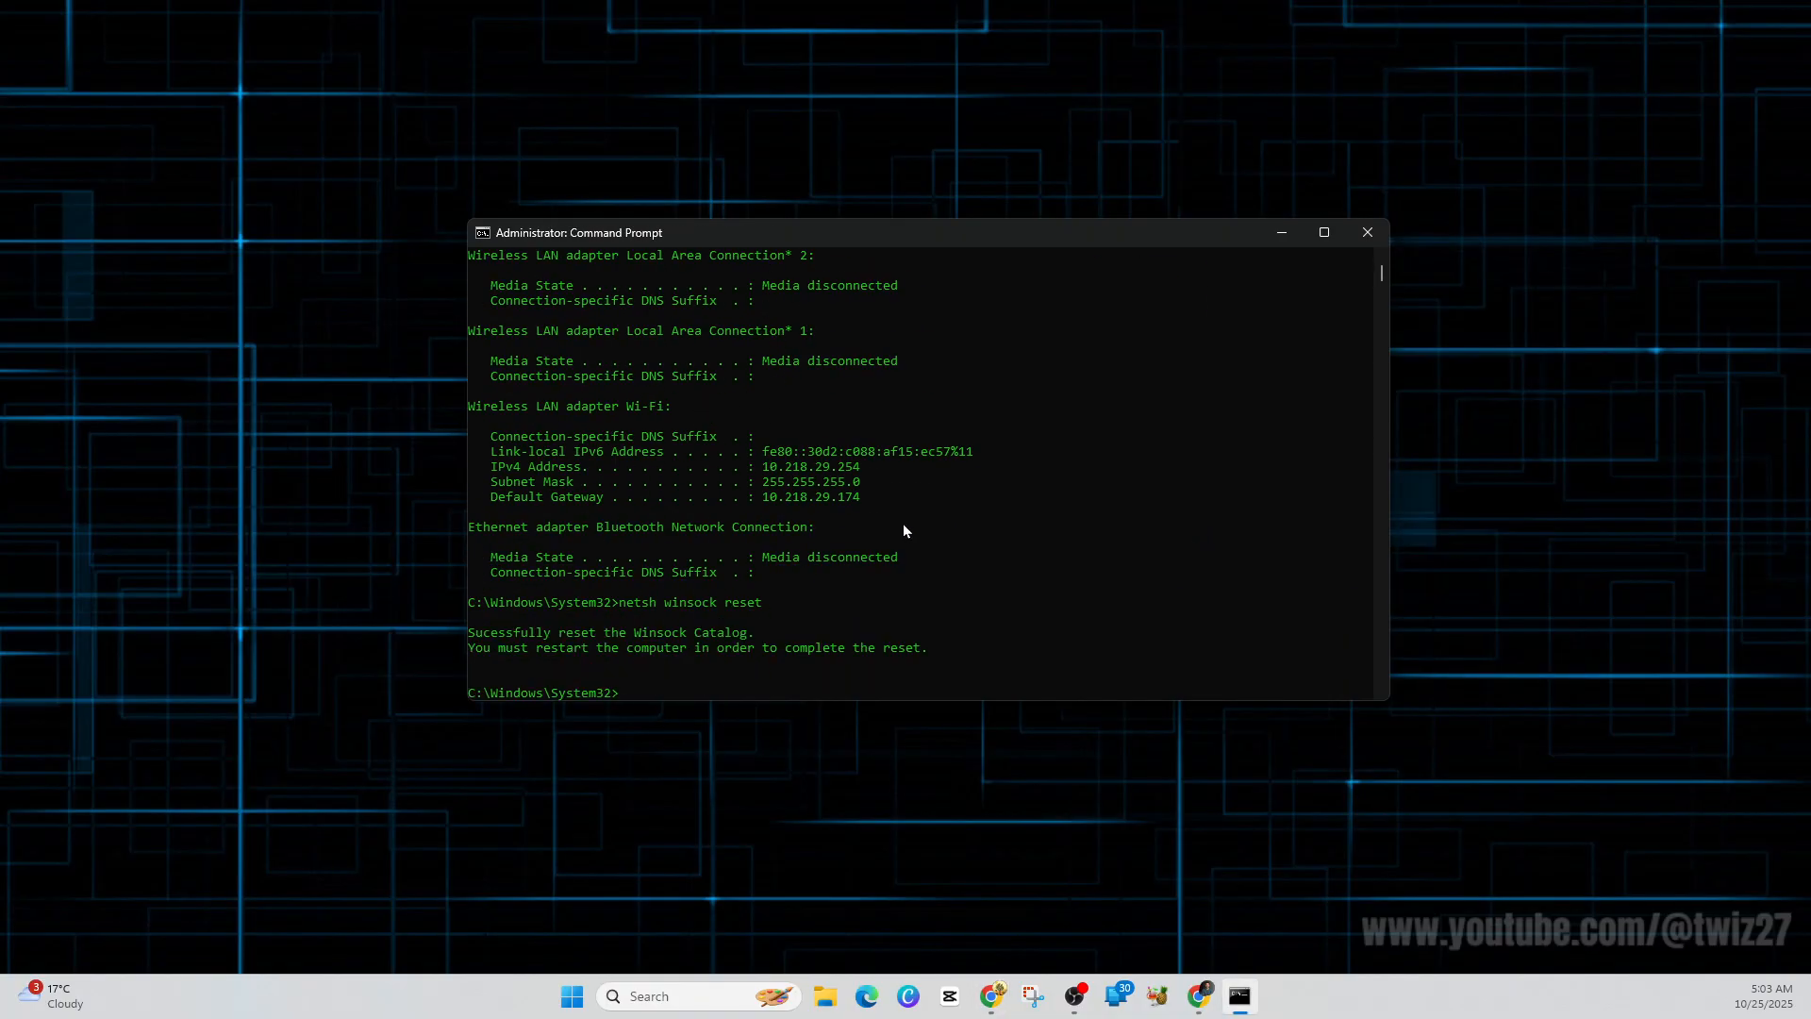
scroll(904, 528, "up", 5)
scroll(905, 529, "up", 4)
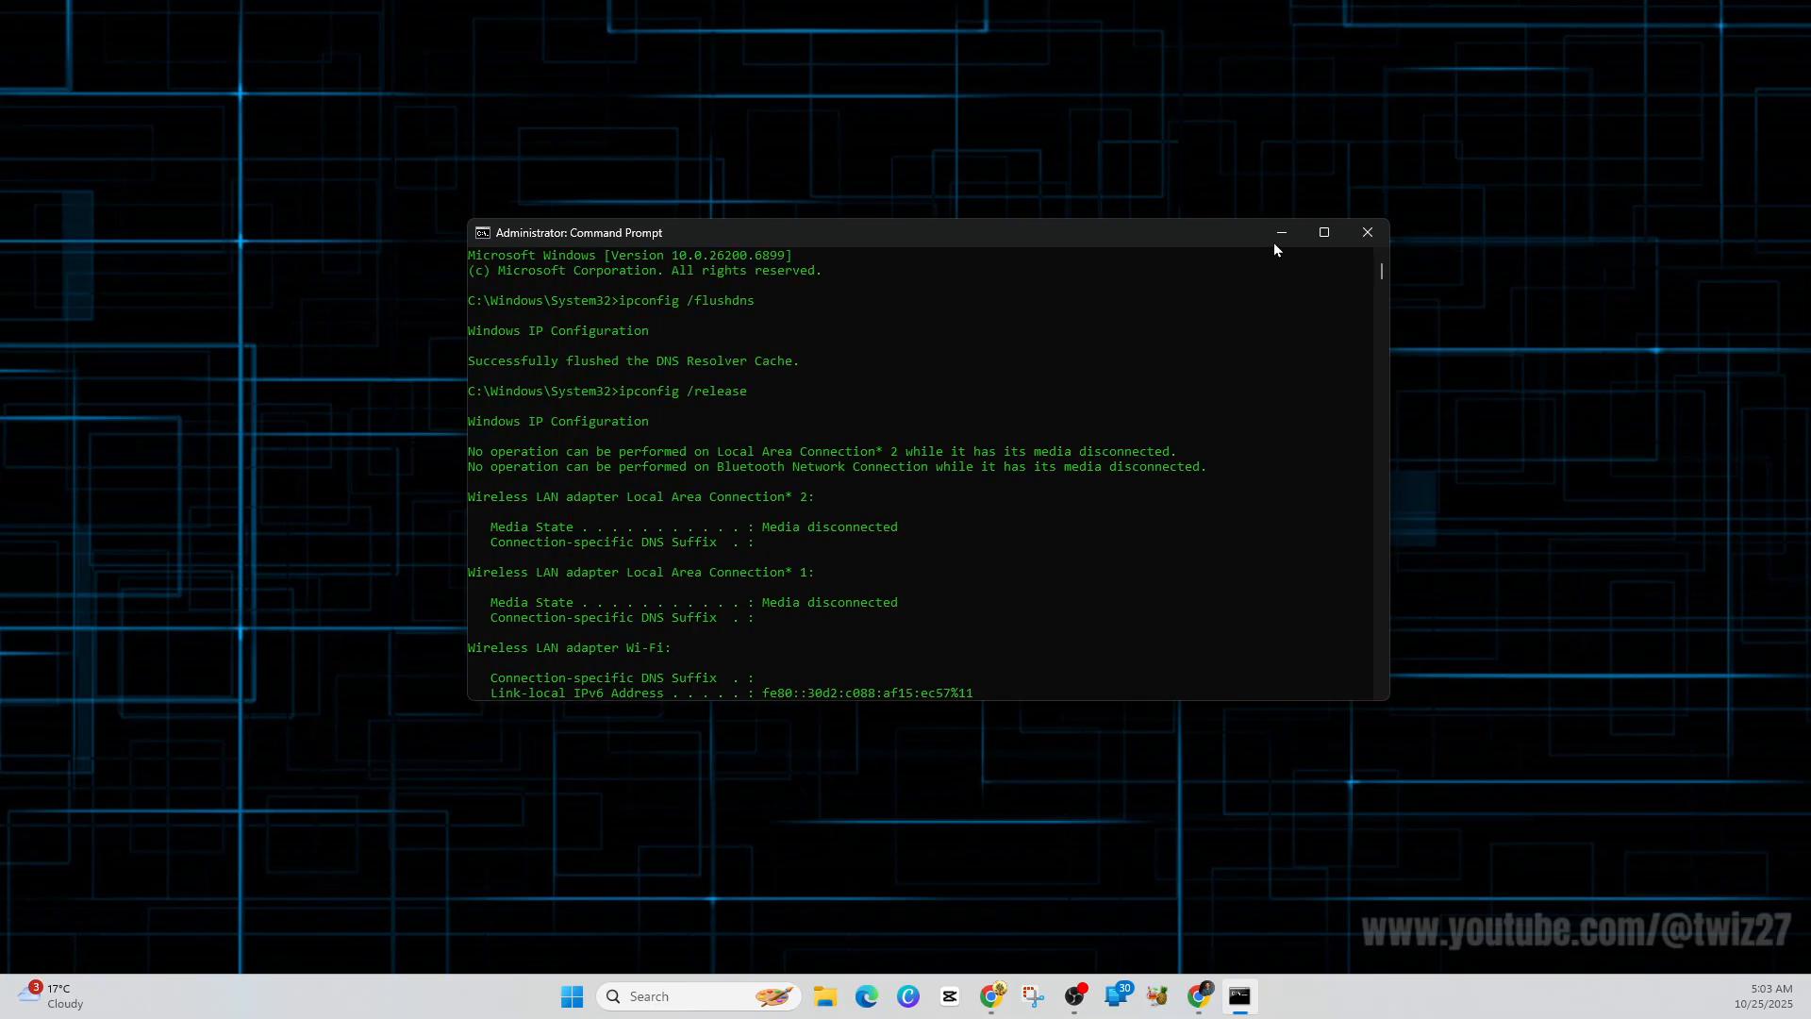
left_click(1553, 389)
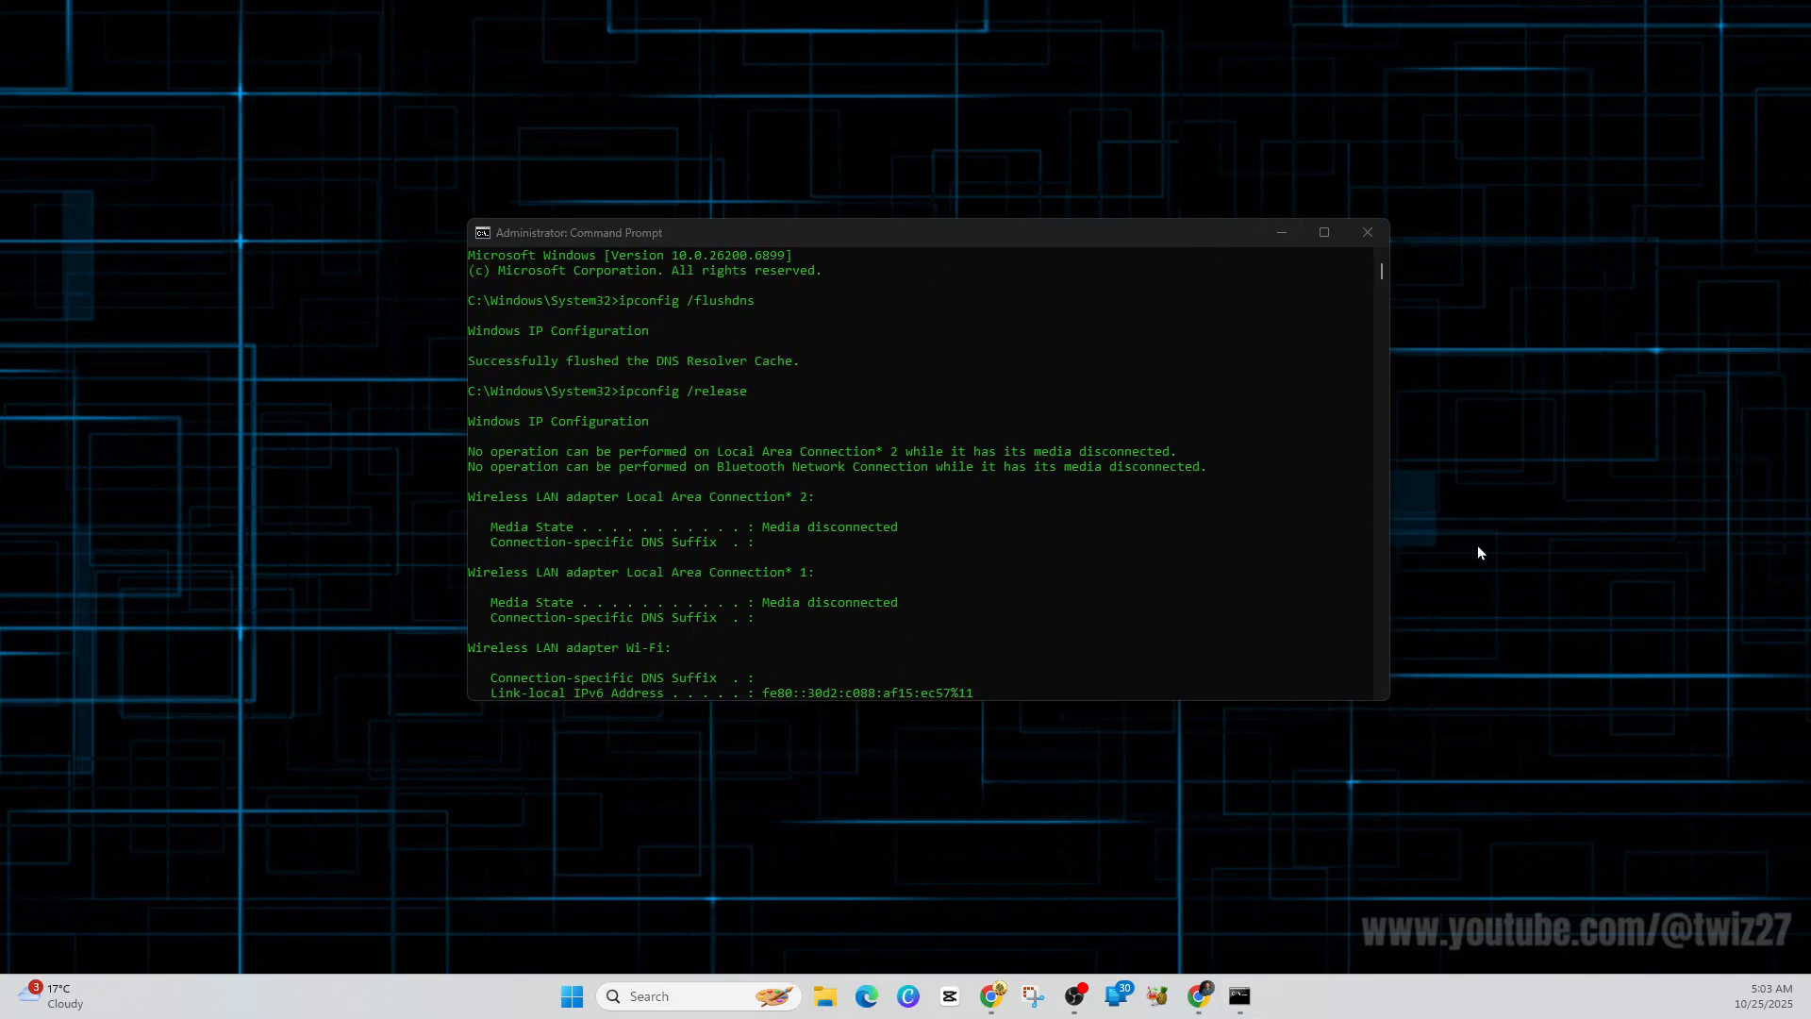
key("alt+Tab")
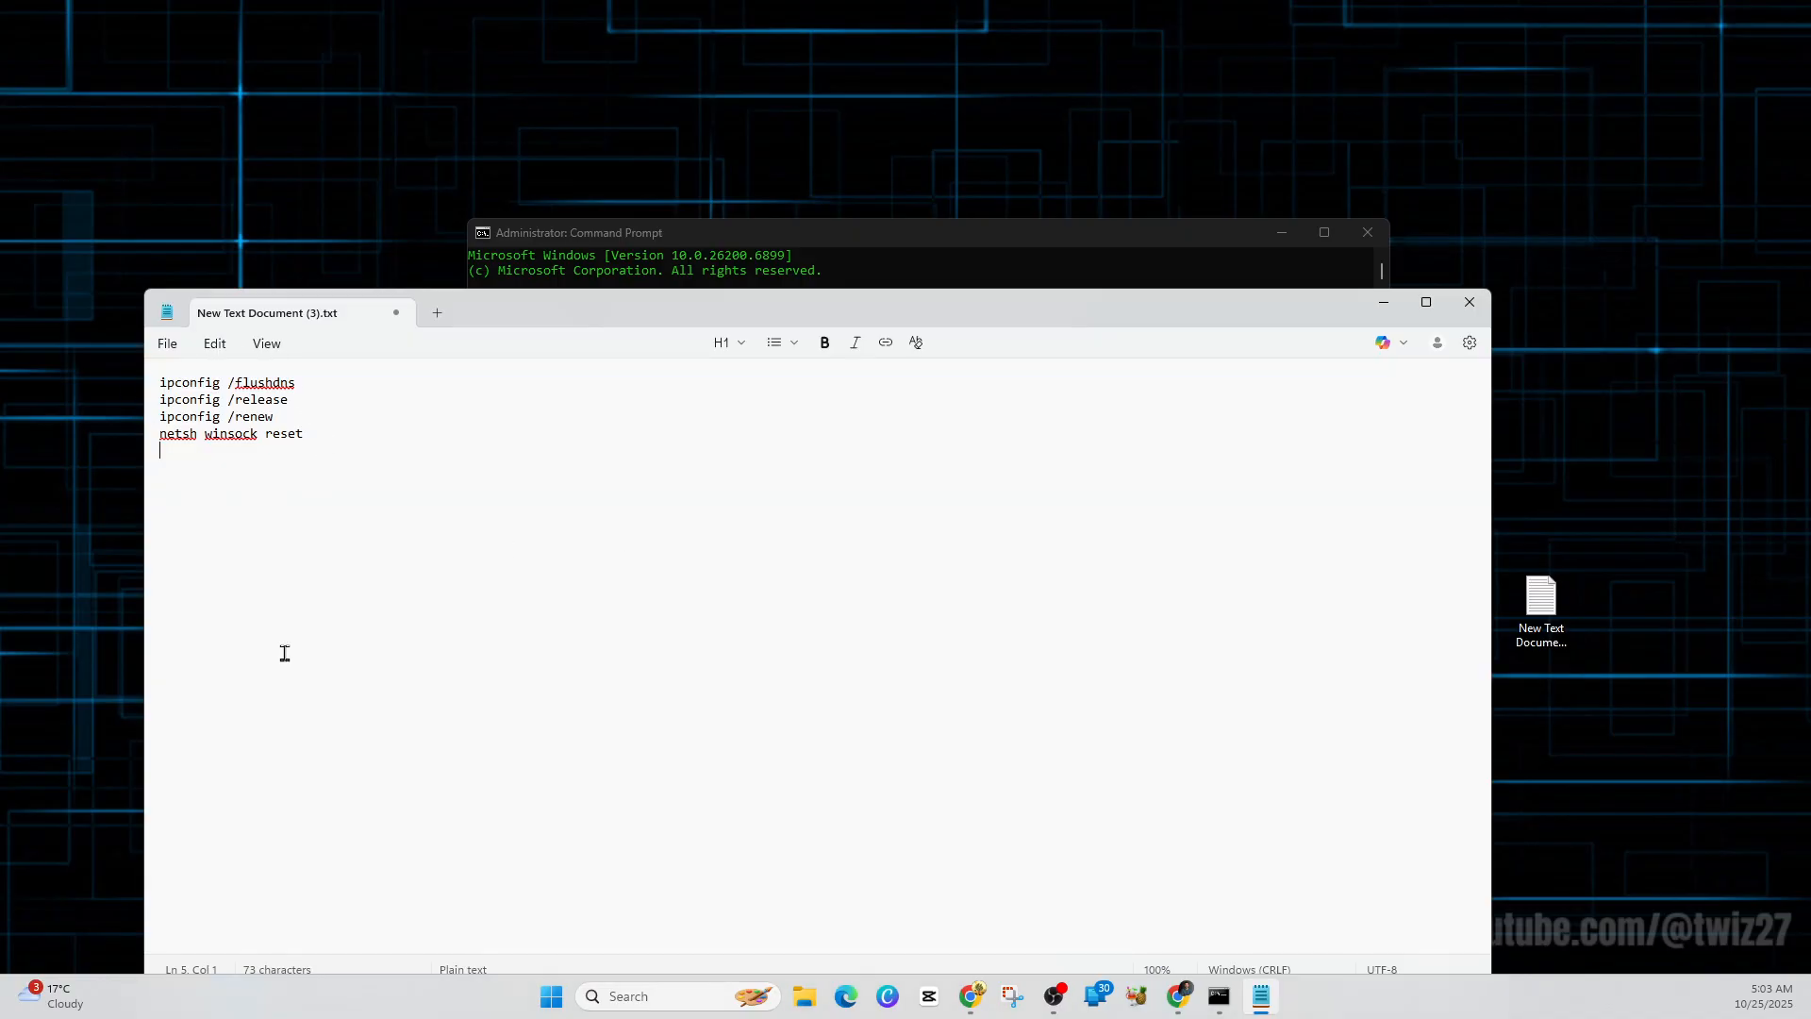
left_click(1044, 272)
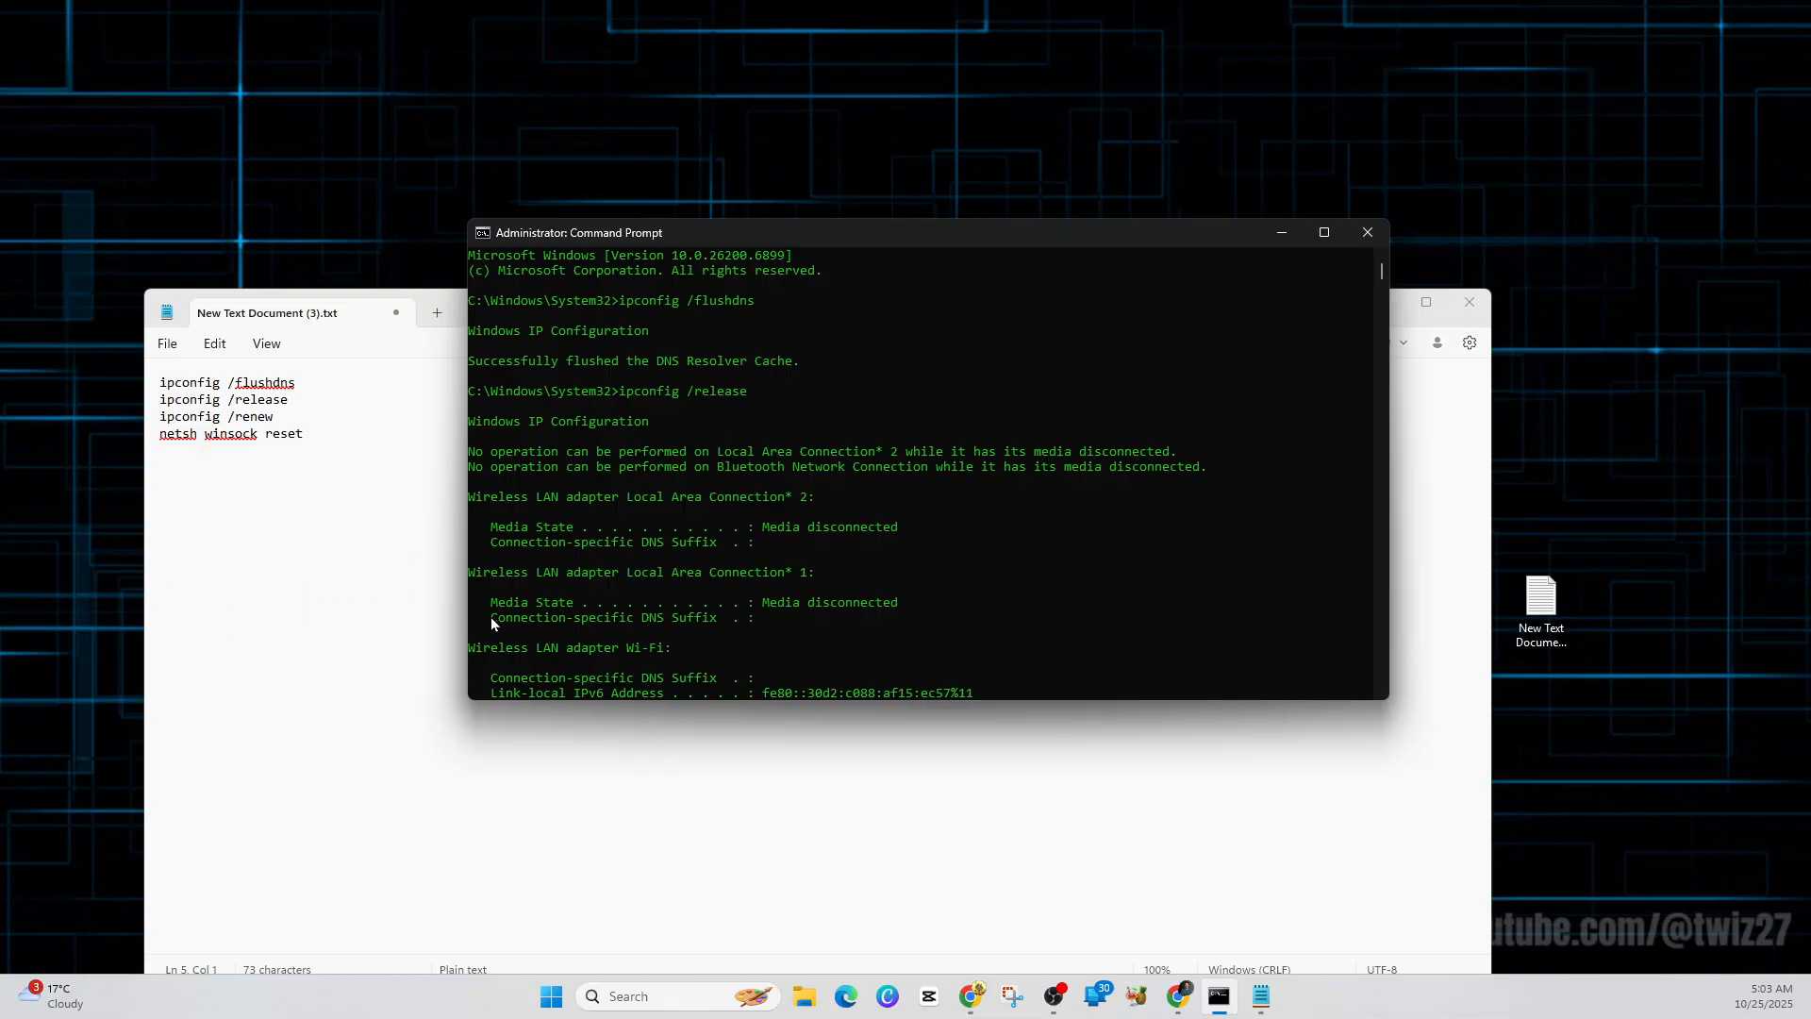
key("F2")
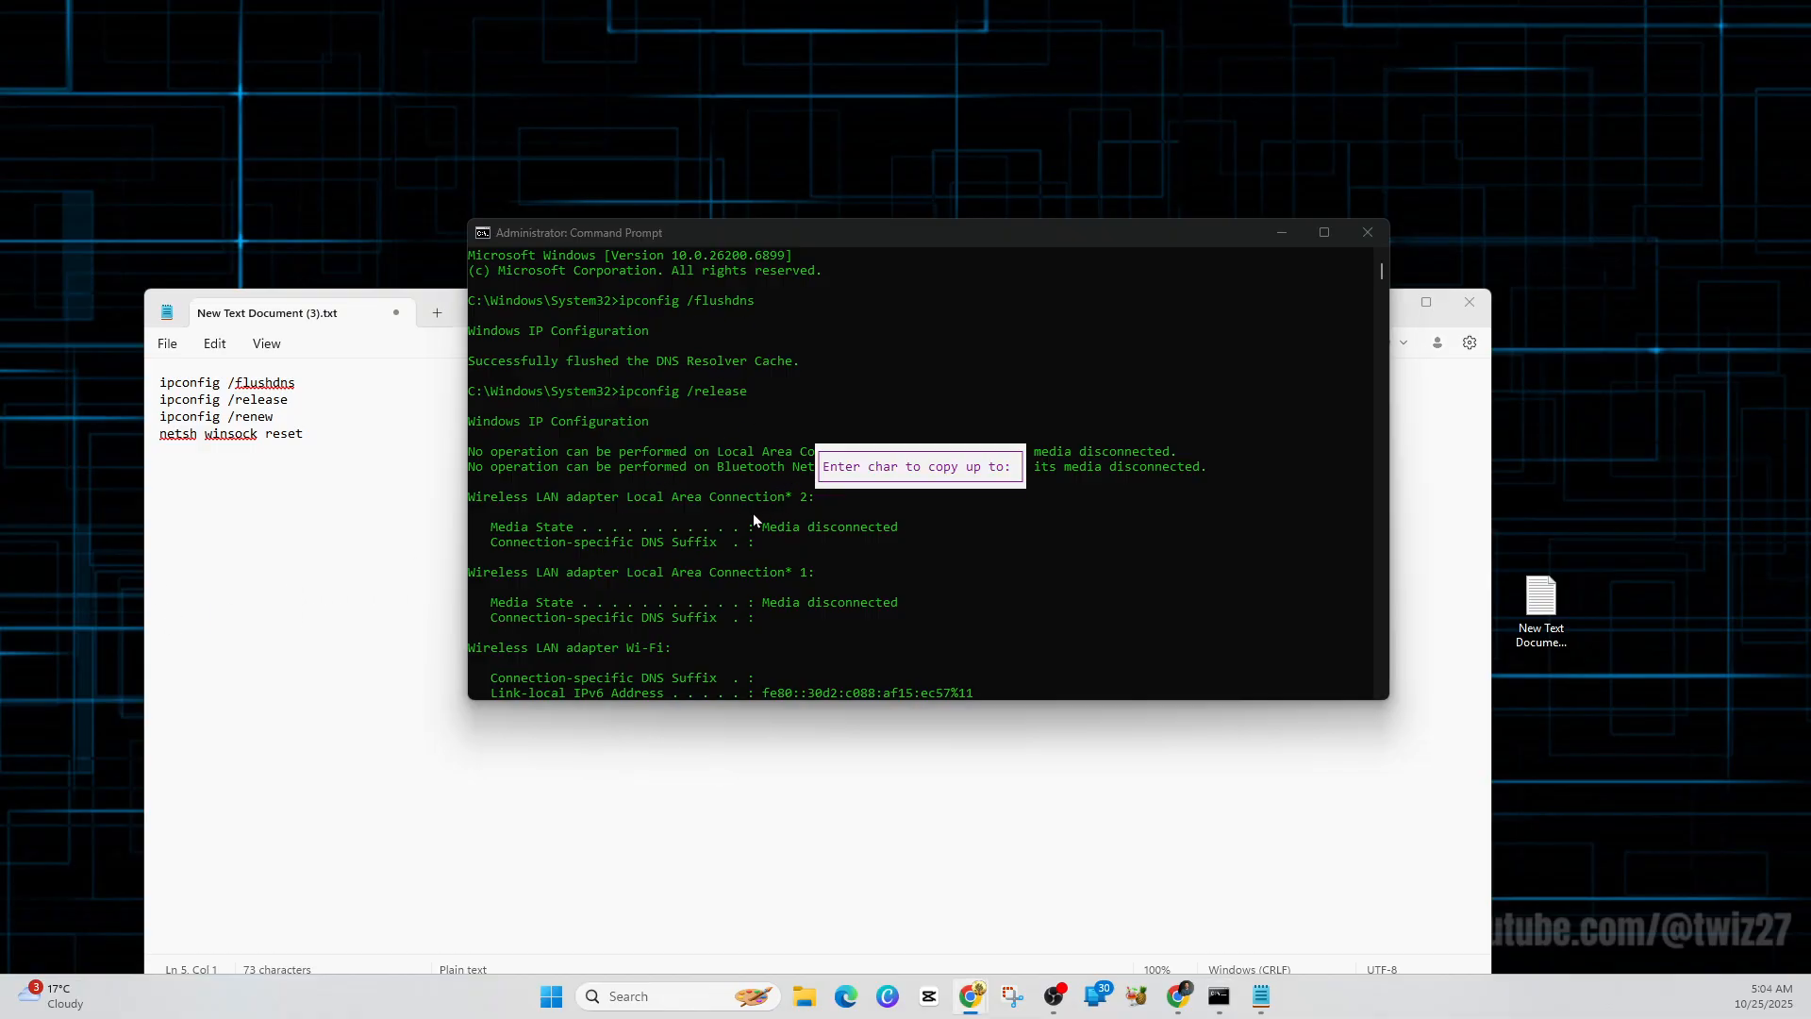